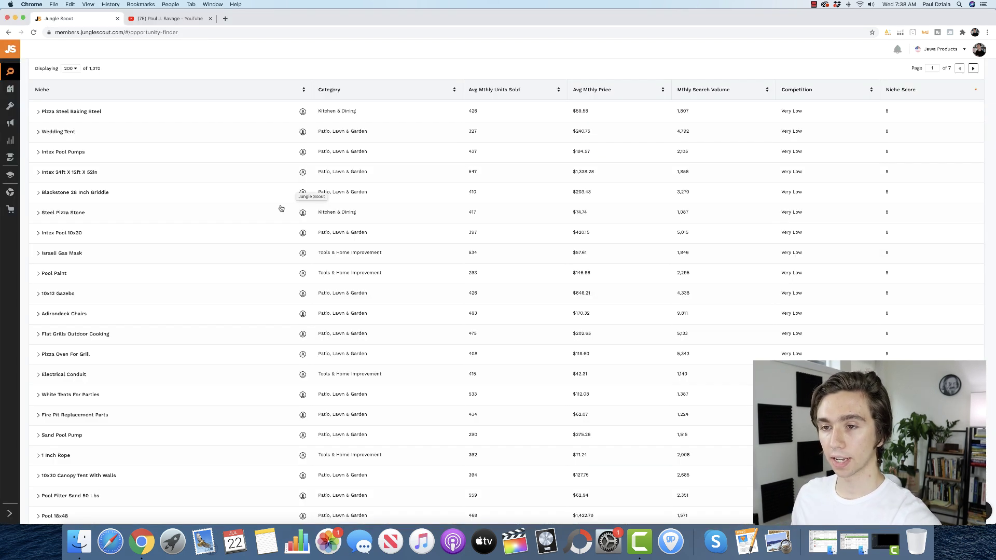
Scroll up to the Opportunity Finder filters: five categories, $41–$100+ price, 149–723 monthly units.
{"action": "scroll", "coordinate": [282, 208], "scroll_direction": "up", "scroll_amount": 10}
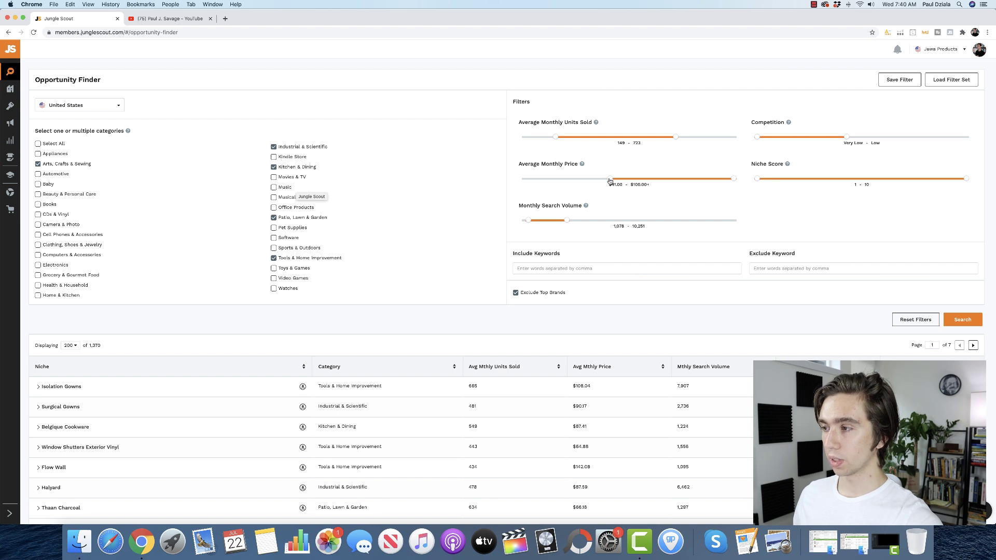
{"action": "left_click_drag", "start_coordinate": [611, 178], "coordinate": [604, 183]}
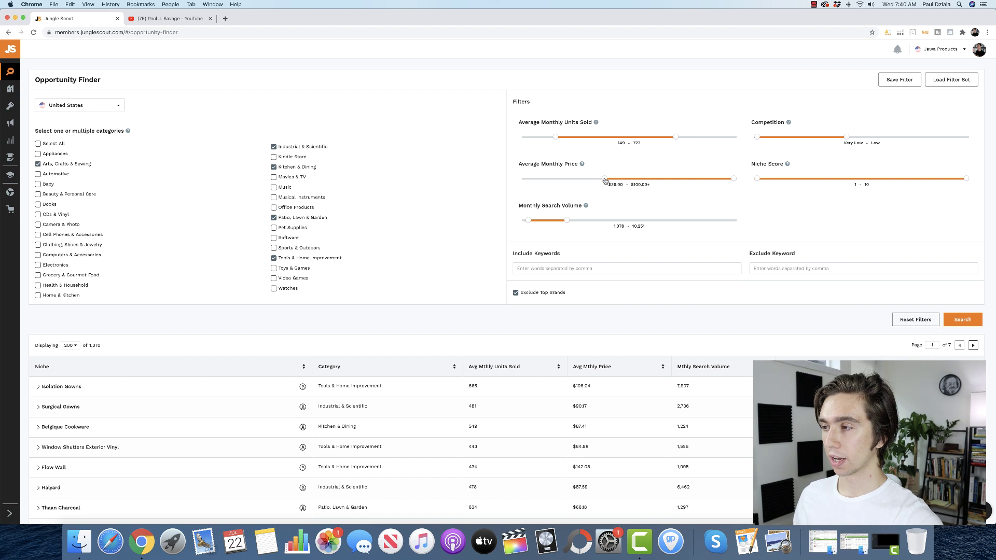
{"action": "left_click_drag", "start_coordinate": [604, 179], "coordinate": [610, 180]}
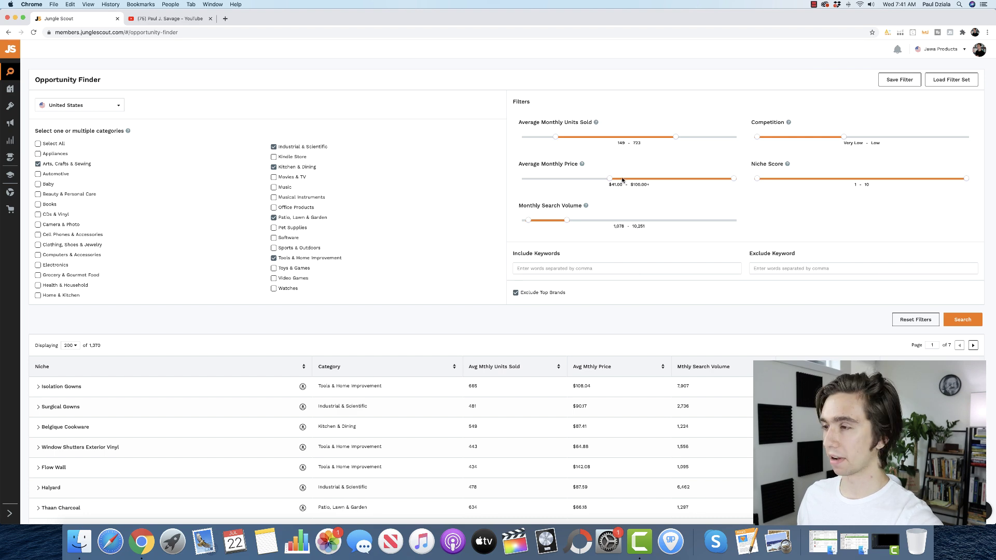
Search the niche table for 'hot' to locate Inflatable Hot Tub 4 Person at $1,004.69.
{"action": "scroll", "coordinate": [767, 233], "scroll_direction": "down", "scroll_amount": 5}
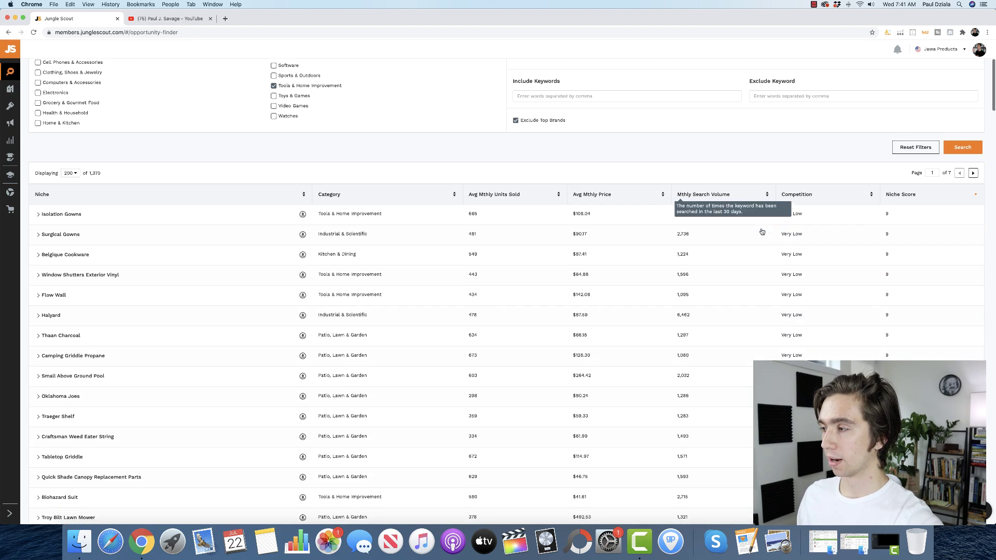
{"action": "scroll", "coordinate": [617, 162], "scroll_direction": "down", "scroll_amount": 2}
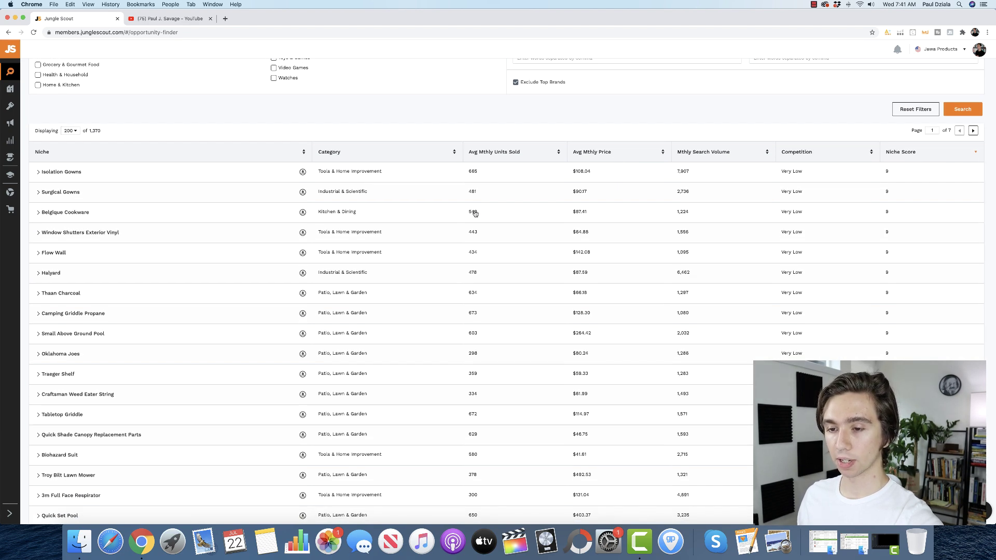
{"action": "scroll", "coordinate": [317, 232], "scroll_direction": "down", "scroll_amount": 2}
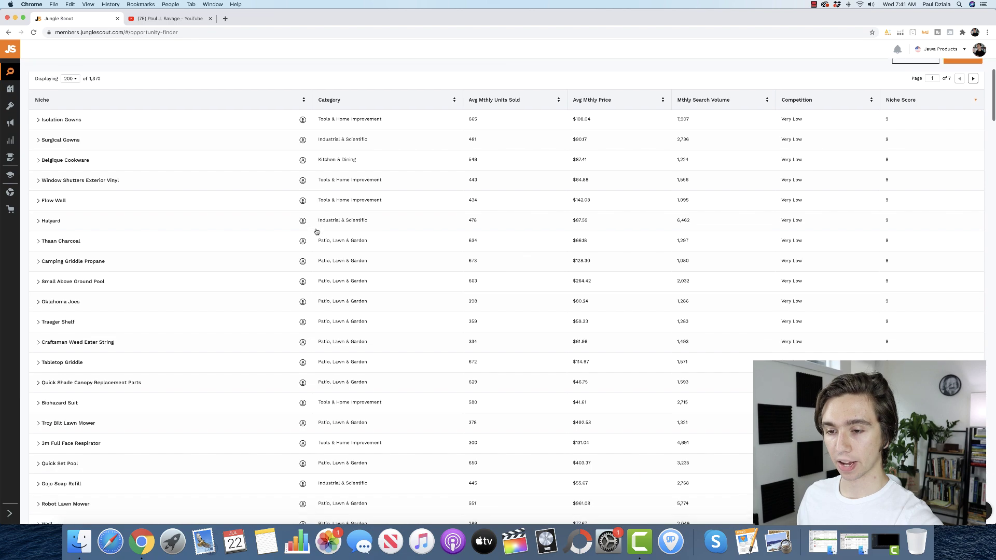
{"action": "scroll", "coordinate": [316, 232], "scroll_direction": "down", "scroll_amount": 3}
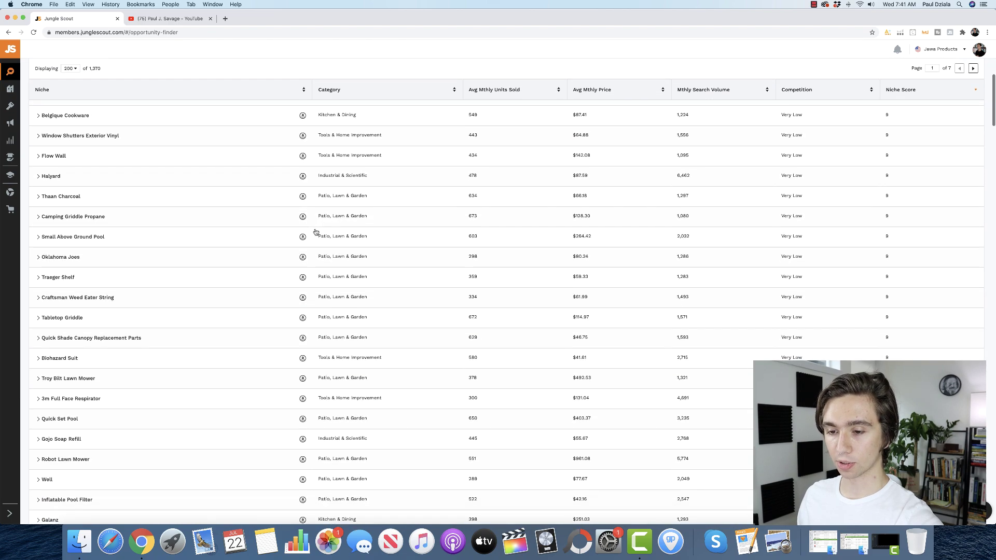
{"action": "key", "text": "super+f"}
{"action": "type", "text": "hot"}
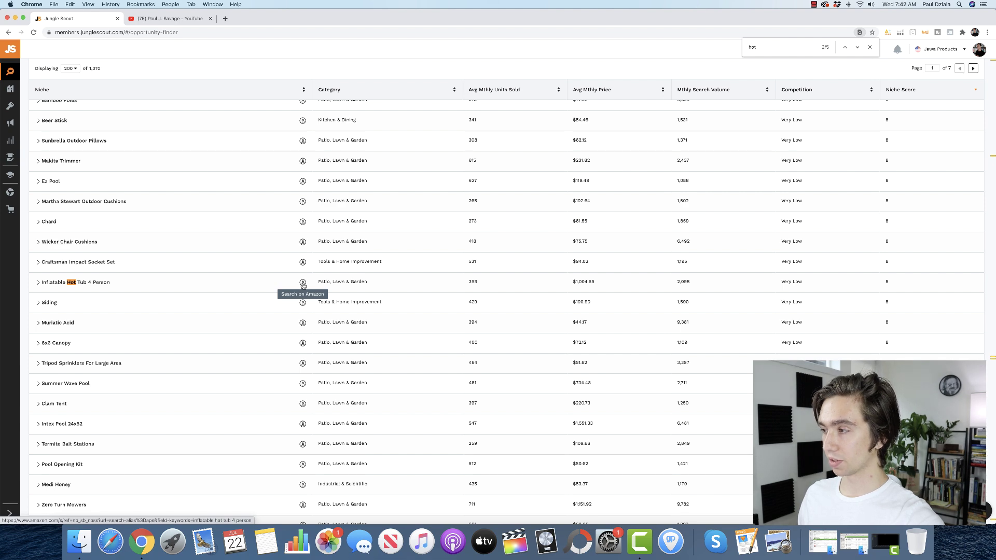
Search Amazon for 'inflatable hot tub 4 person' and browse the Intex, Coleman and Bestway spas ($699–$799).
{"action": "left_click", "coordinate": [303, 284]}
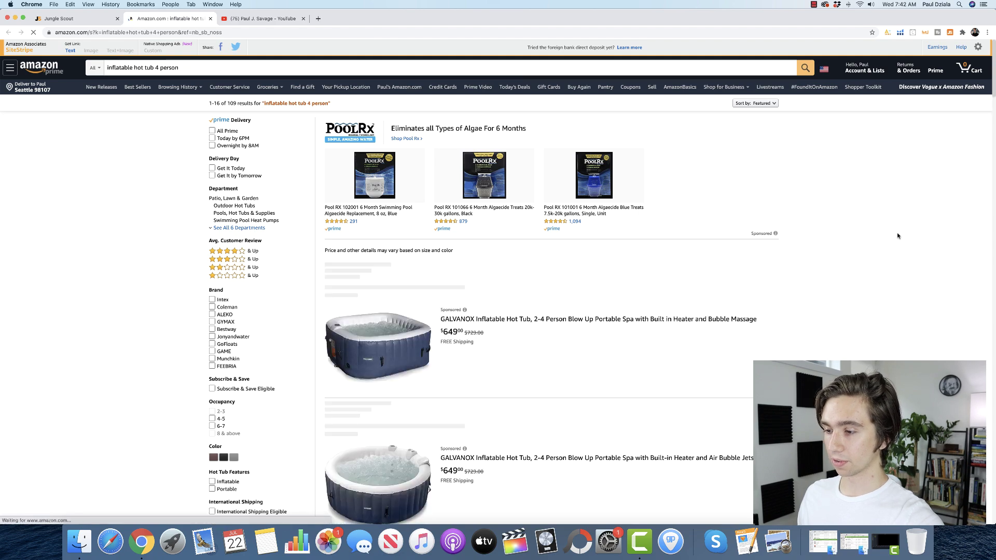
{"action": "scroll", "coordinate": [900, 237], "scroll_direction": "down", "scroll_amount": 5}
{"action": "scroll", "coordinate": [897, 236], "scroll_direction": "down", "scroll_amount": 1}
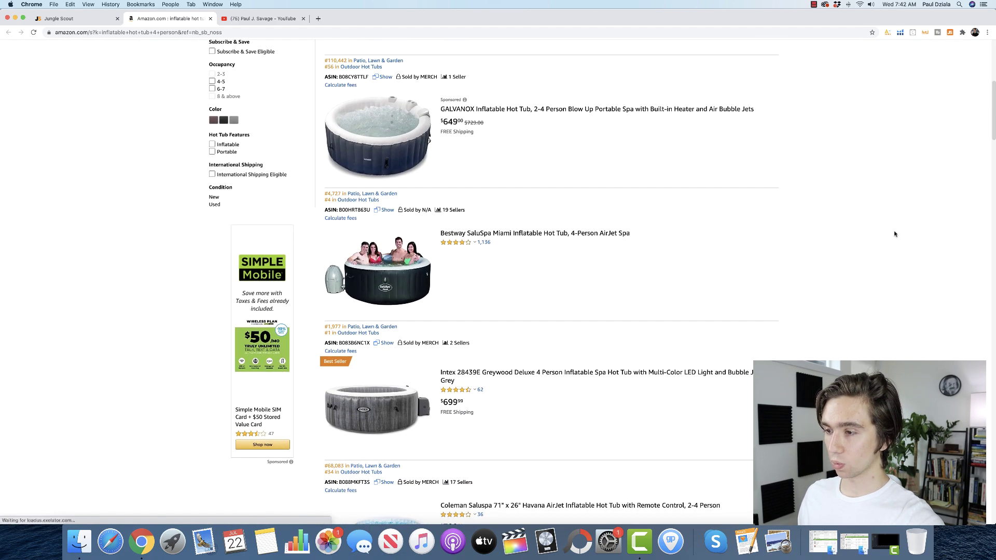
{"action": "scroll", "coordinate": [550, 249], "scroll_direction": "down", "scroll_amount": 7}
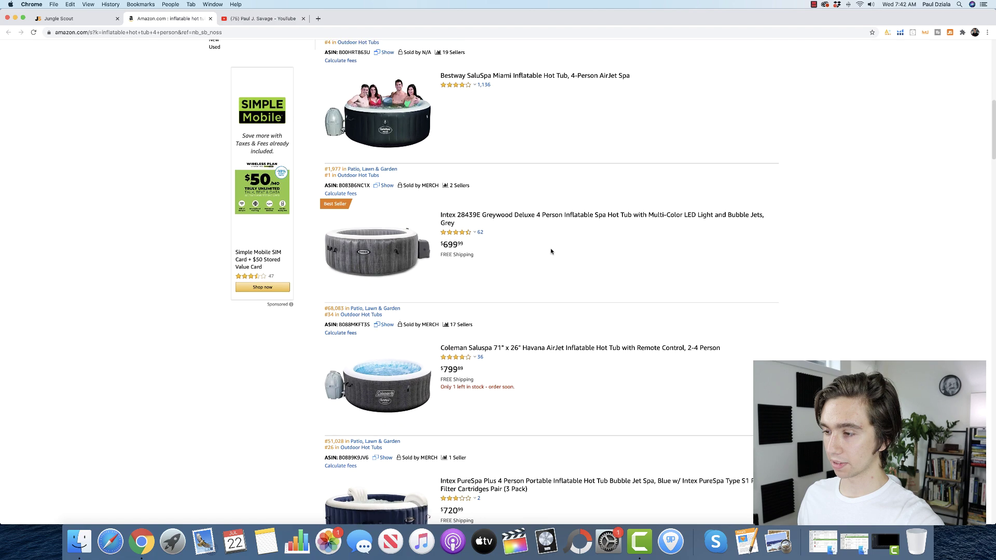
{"action": "scroll", "coordinate": [533, 253], "scroll_direction": "down", "scroll_amount": 2}
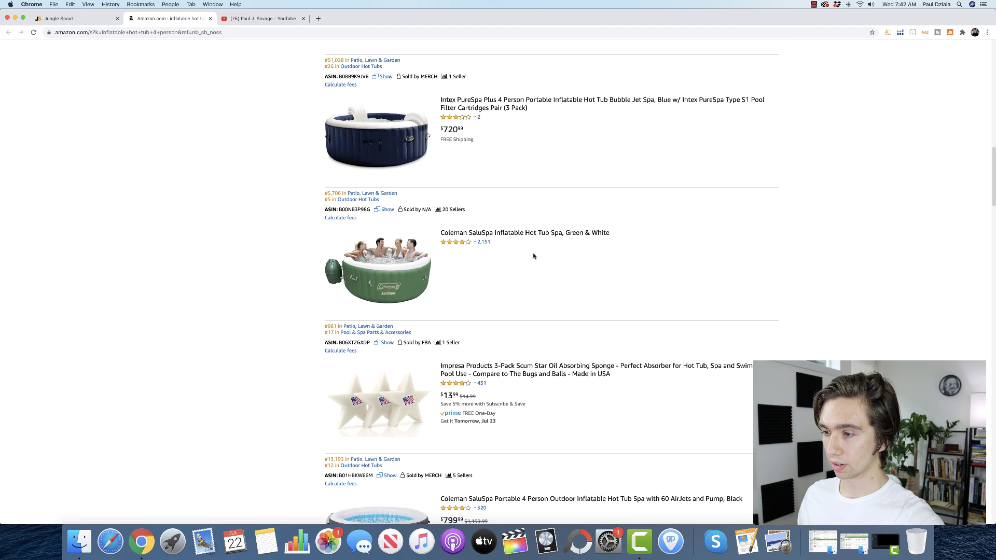
{"action": "scroll", "coordinate": [467, 256], "scroll_direction": "down", "scroll_amount": 3}
{"action": "scroll", "coordinate": [481, 255], "scroll_direction": "down", "scroll_amount": 2}
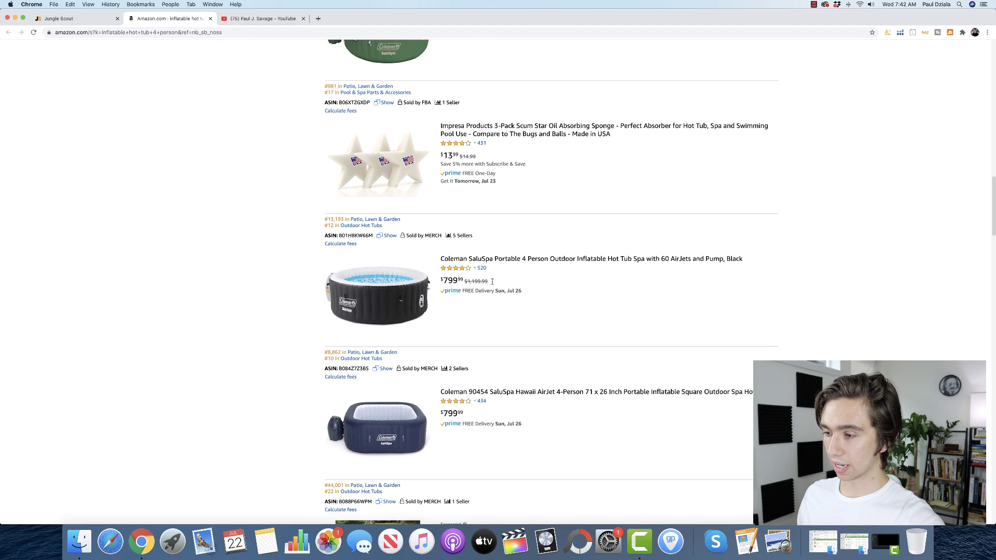
{"action": "scroll", "coordinate": [498, 280], "scroll_direction": "down", "scroll_amount": 5}
{"action": "scroll", "coordinate": [498, 286], "scroll_direction": "up", "scroll_amount": 8}
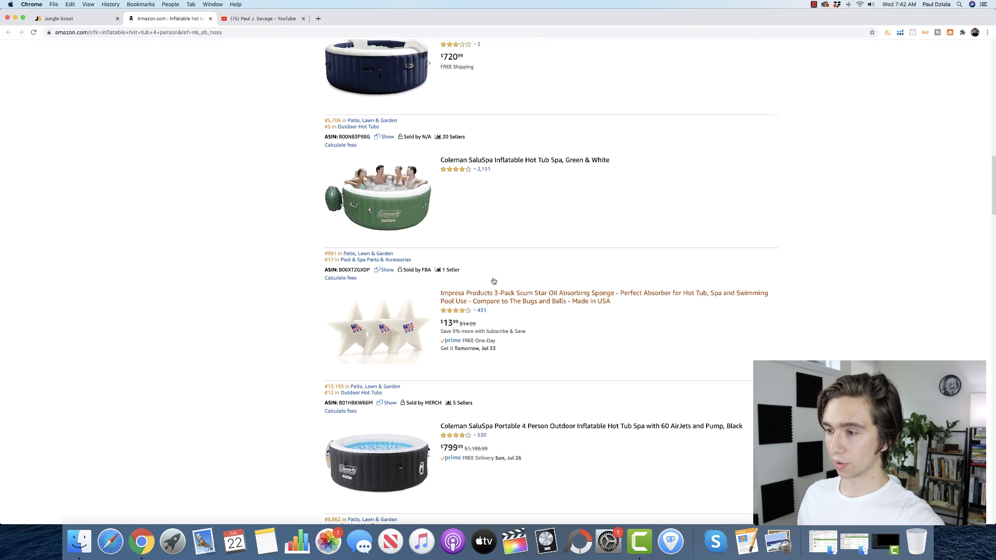
{"action": "scroll", "coordinate": [493, 281], "scroll_direction": "down", "scroll_amount": 10}
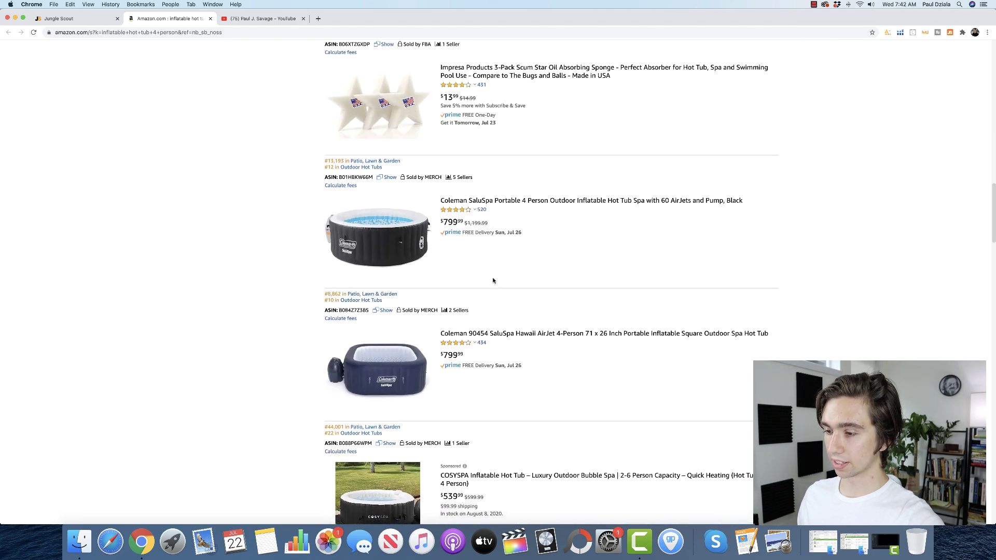
{"action": "scroll", "coordinate": [493, 281], "scroll_direction": "down", "scroll_amount": 8}
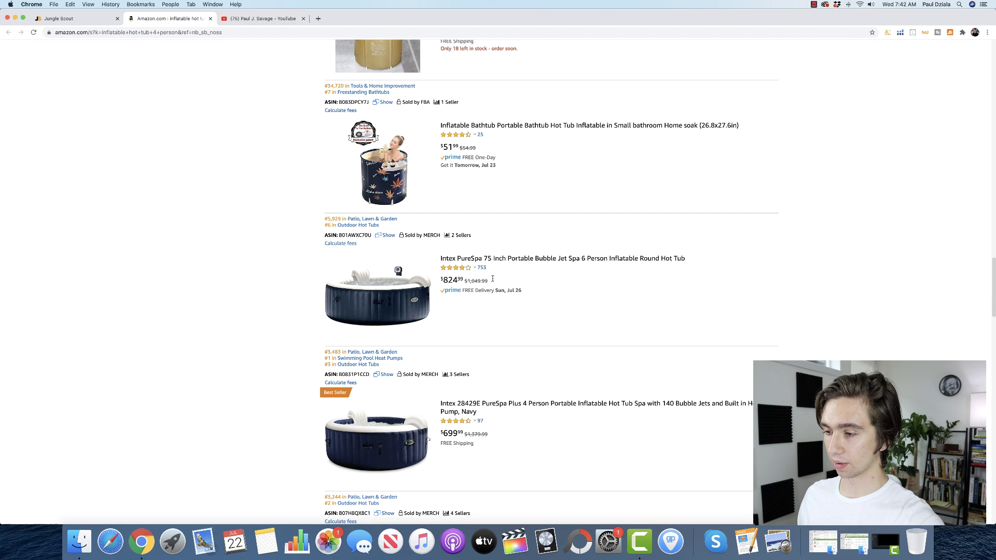
{"action": "scroll", "coordinate": [492, 280], "scroll_direction": "down", "scroll_amount": 10}
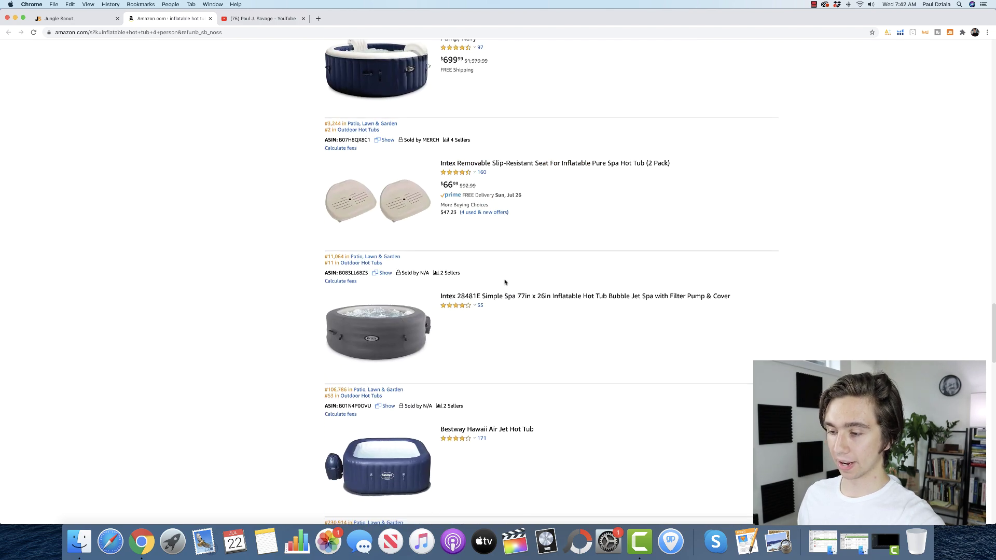
{"action": "scroll", "coordinate": [507, 282], "scroll_direction": "down", "scroll_amount": 6}
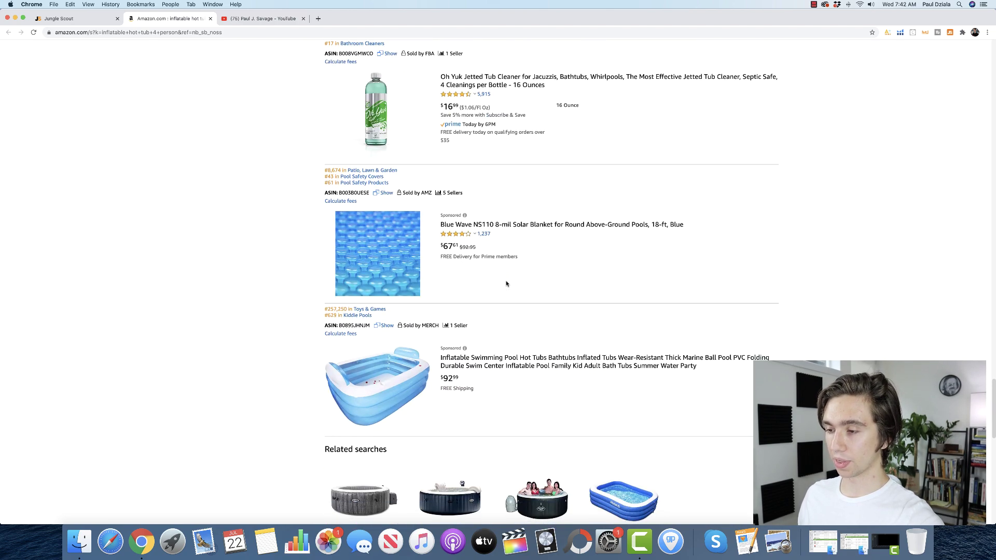
{"action": "scroll", "coordinate": [523, 280], "scroll_direction": "up", "scroll_amount": 20}
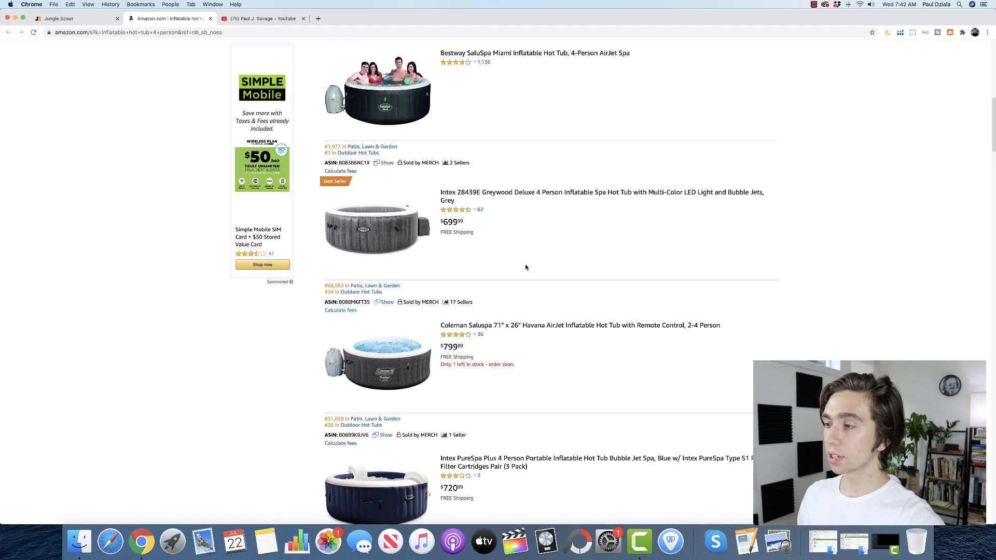
Run Helium 10 Xray on the hot tub results and review $2,335,199 revenue, $577.55 average price.
{"action": "left_click", "coordinate": [900, 32]}
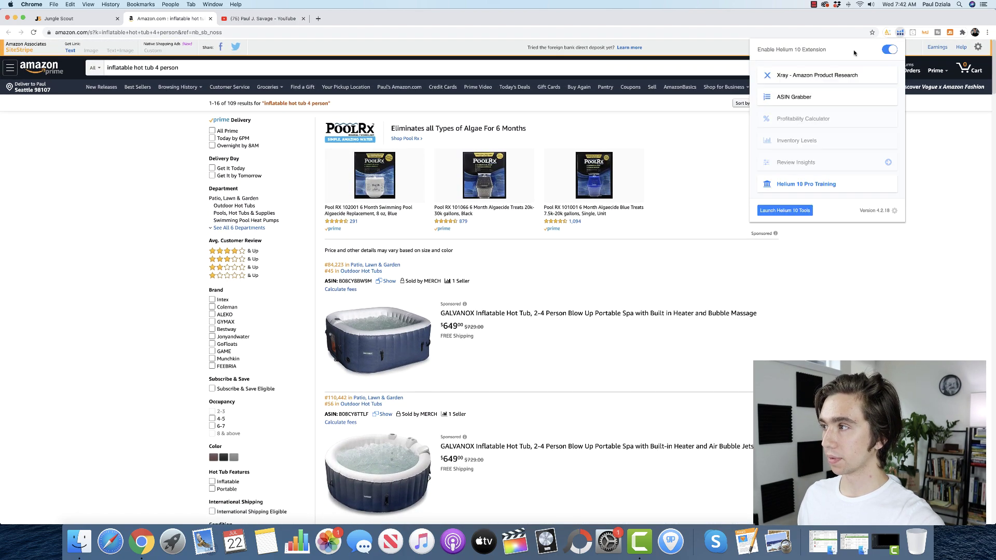
{"action": "left_click", "coordinate": [816, 76]}
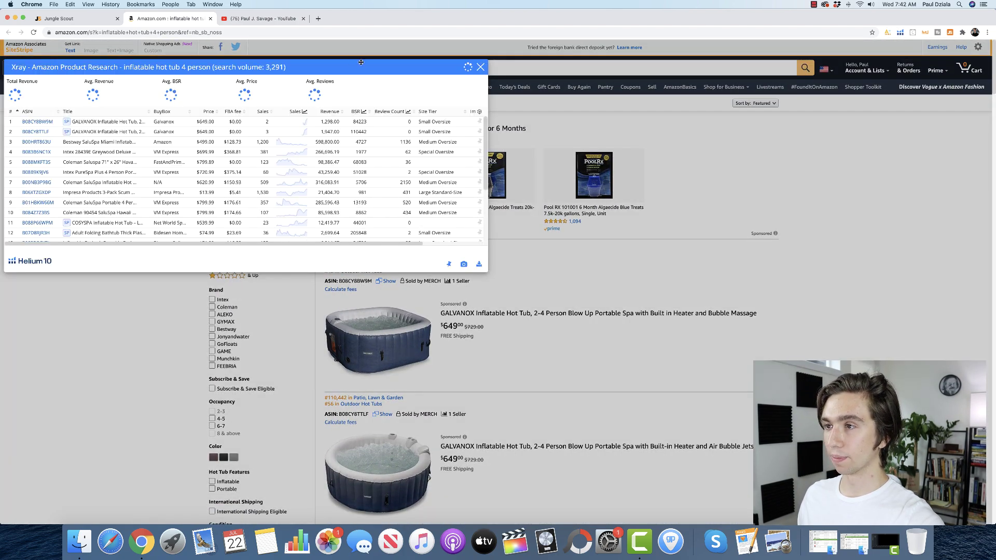
{"action": "left_click_drag", "start_coordinate": [353, 67], "coordinate": [406, 80]}
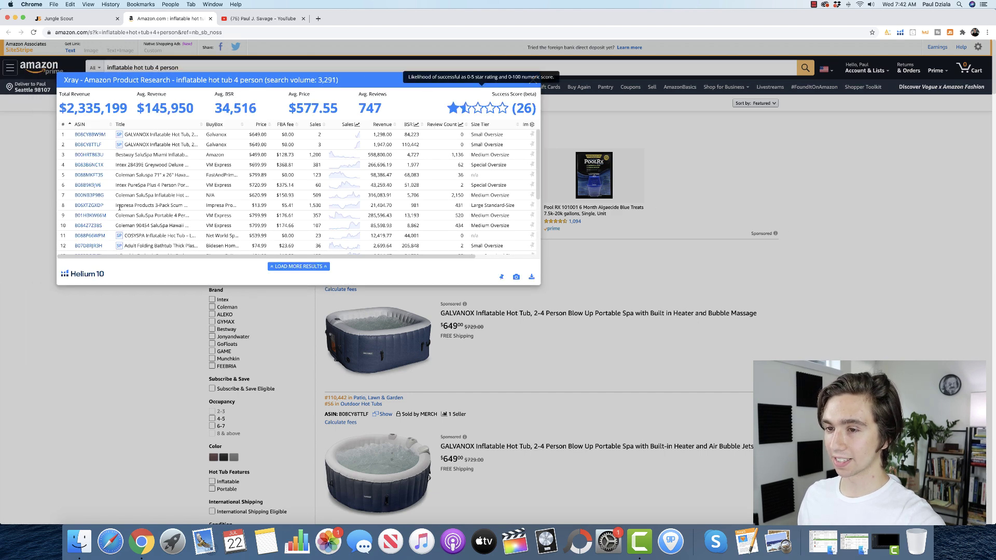
{"action": "mouse_move", "coordinate": [87, 187]}
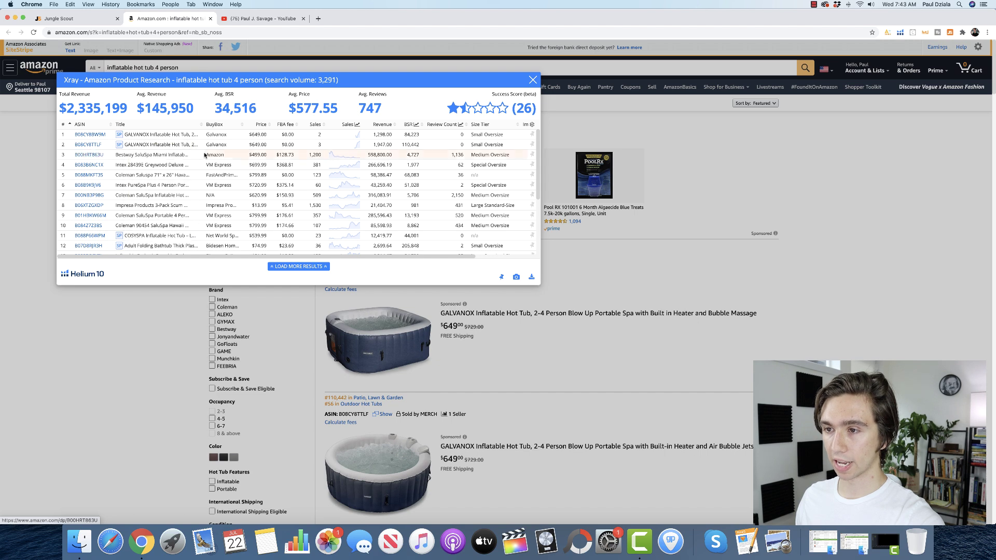
{"action": "scroll", "coordinate": [99, 158], "scroll_direction": "down", "scroll_amount": 4}
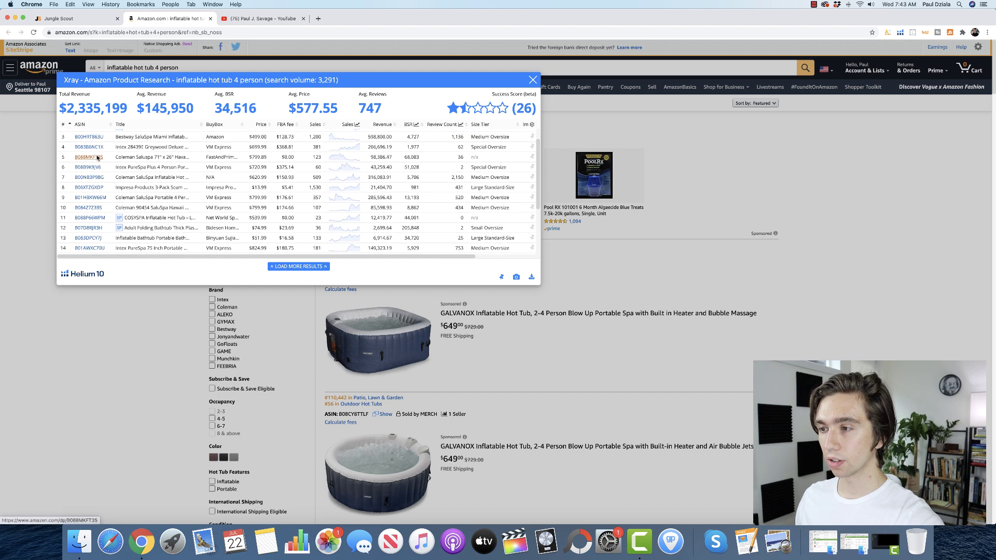
{"action": "scroll", "coordinate": [96, 159], "scroll_direction": "down", "scroll_amount": 3}
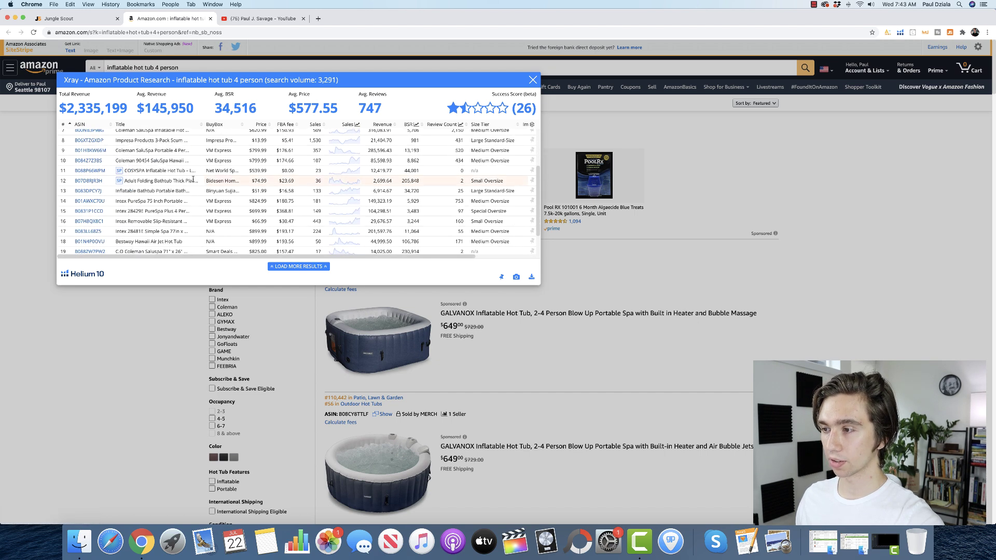
{"action": "scroll", "coordinate": [93, 178], "scroll_direction": "up", "scroll_amount": 5}
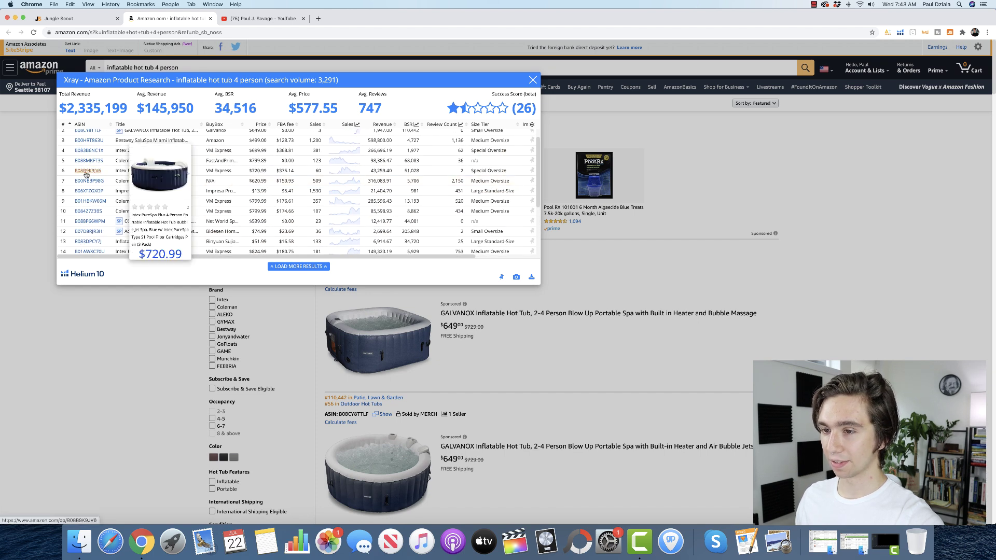
Open the $720.99 Intex PureSpa Plus listing and review its photos, 3-star rating and sales chart.
{"action": "left_click", "coordinate": [87, 172]}
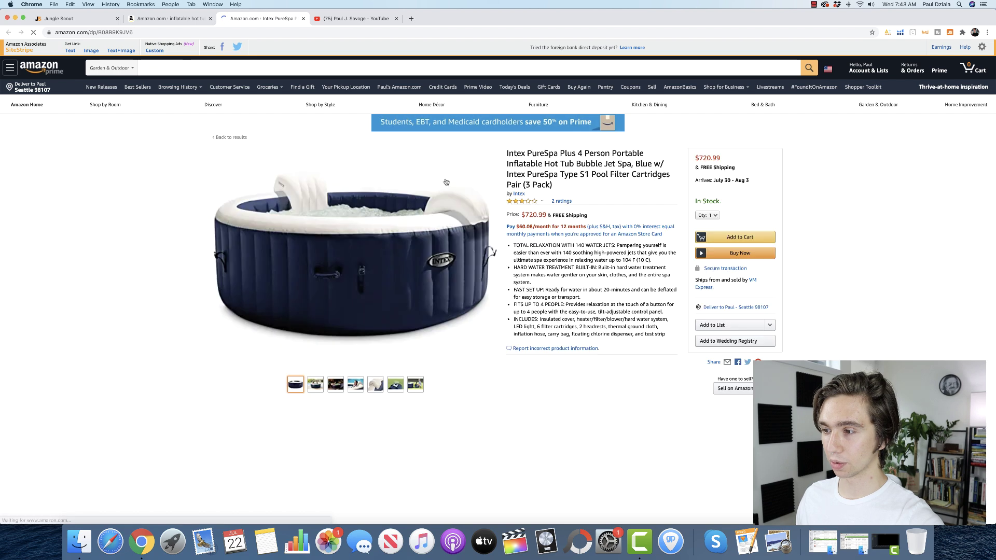
{"action": "left_click", "coordinate": [317, 385]}
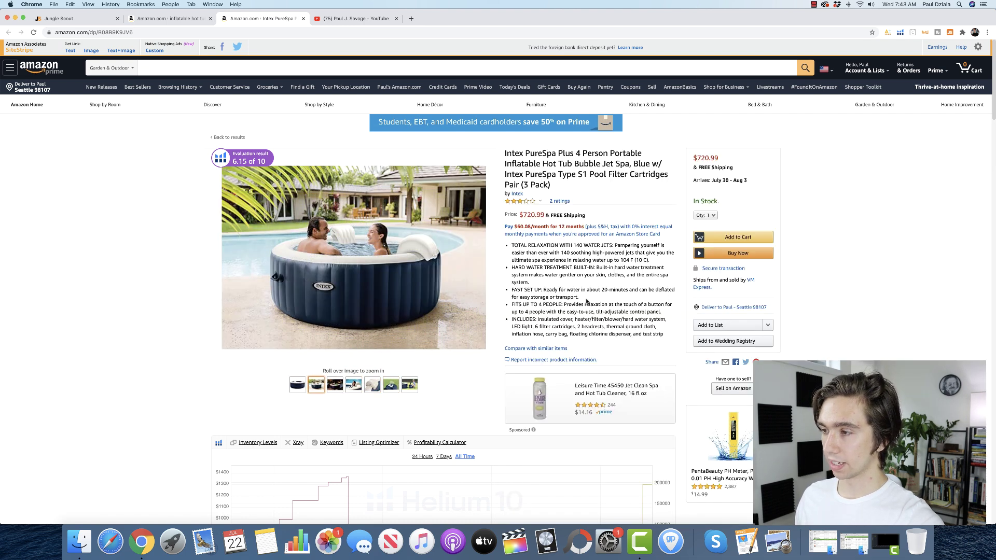
{"action": "mouse_move", "coordinate": [530, 203]}
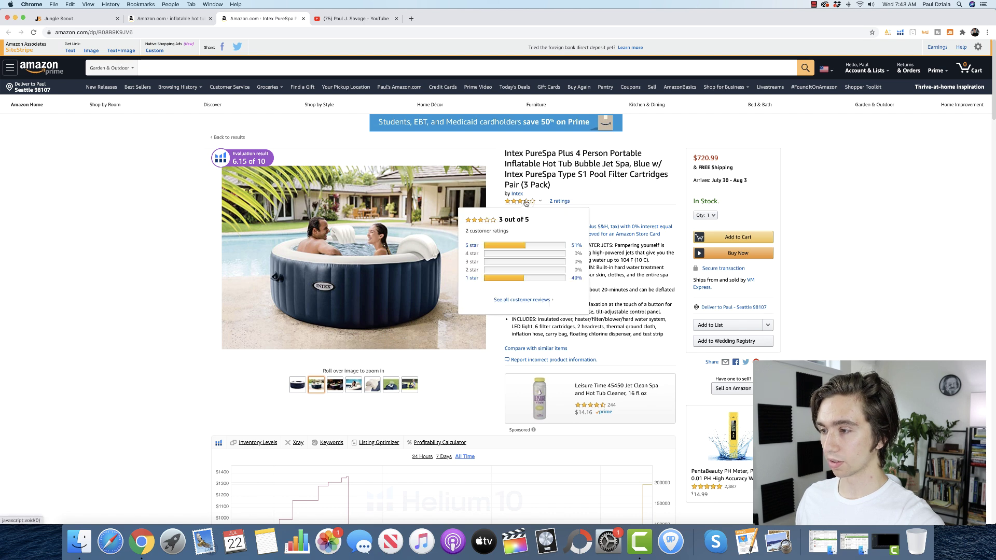
{"action": "scroll", "coordinate": [620, 283], "scroll_direction": "down", "scroll_amount": 5}
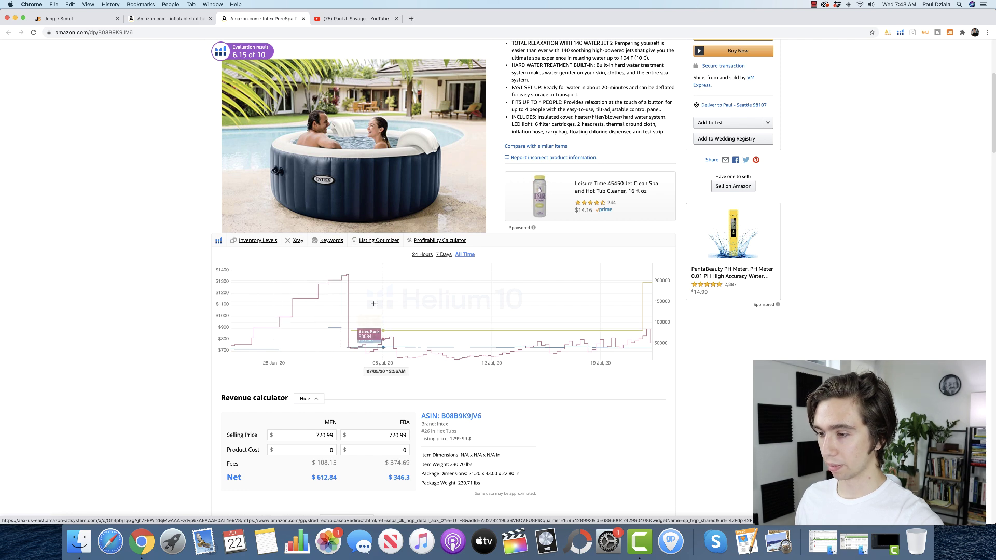
{"action": "scroll", "coordinate": [532, 332], "scroll_direction": "up", "scroll_amount": 3}
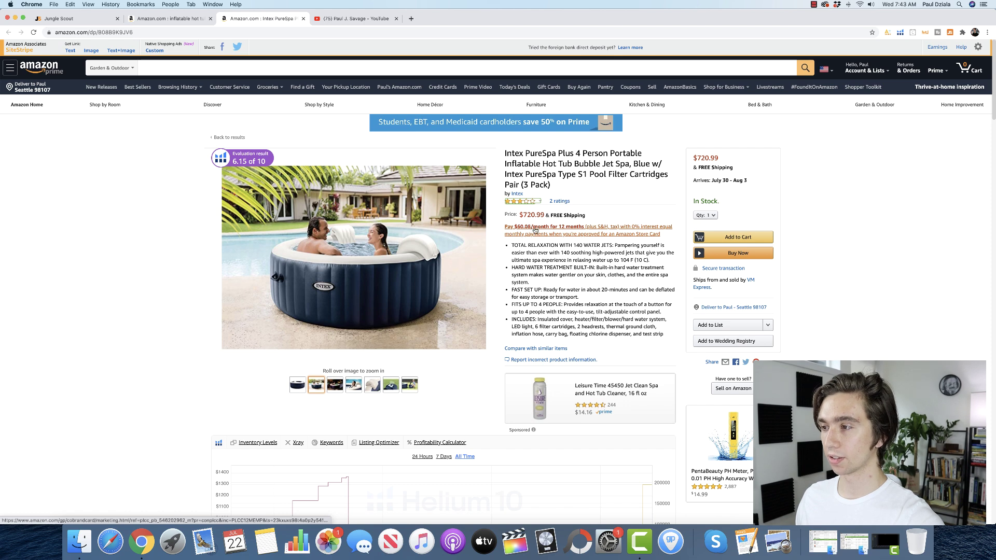
{"action": "left_click", "coordinate": [900, 32]}
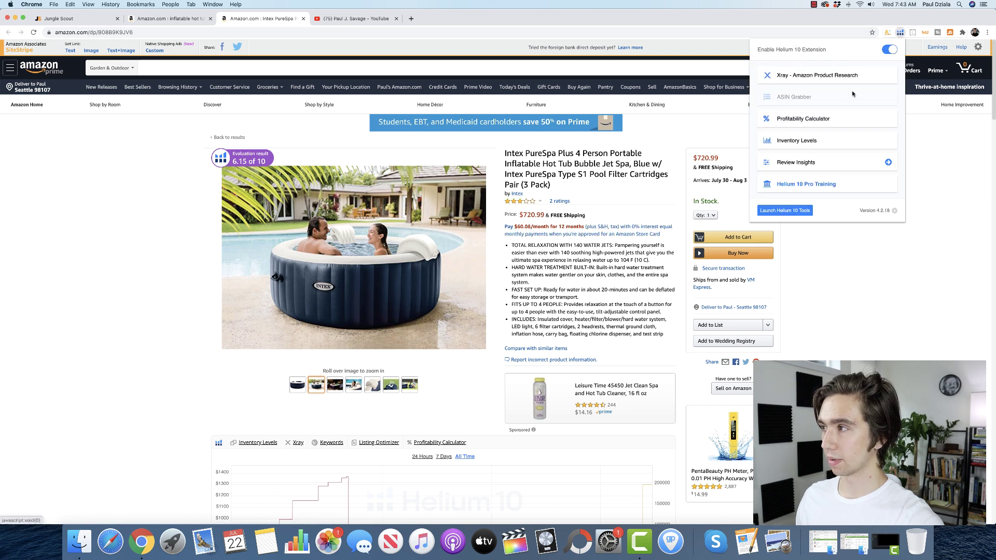
{"action": "left_click", "coordinate": [822, 79]}
{"action": "left_click", "coordinate": [822, 79]}
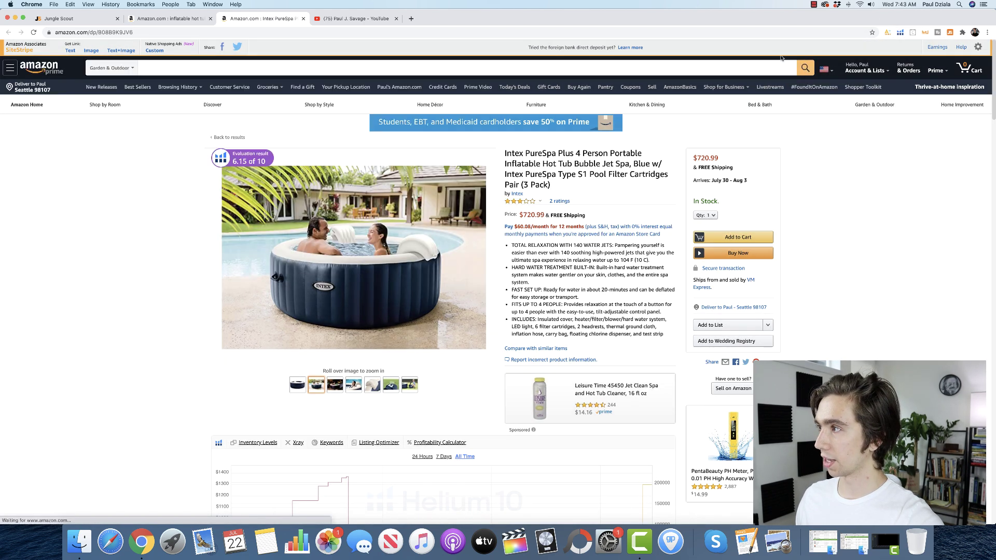
{"action": "left_click", "coordinate": [901, 33]}
{"action": "left_click", "coordinate": [816, 117]}
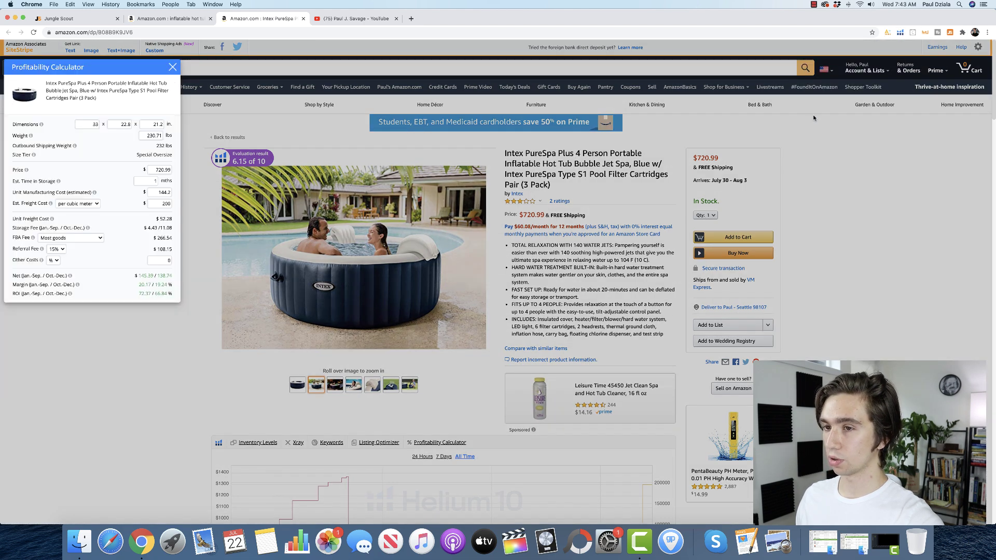
{"action": "double_click", "coordinate": [156, 203]}
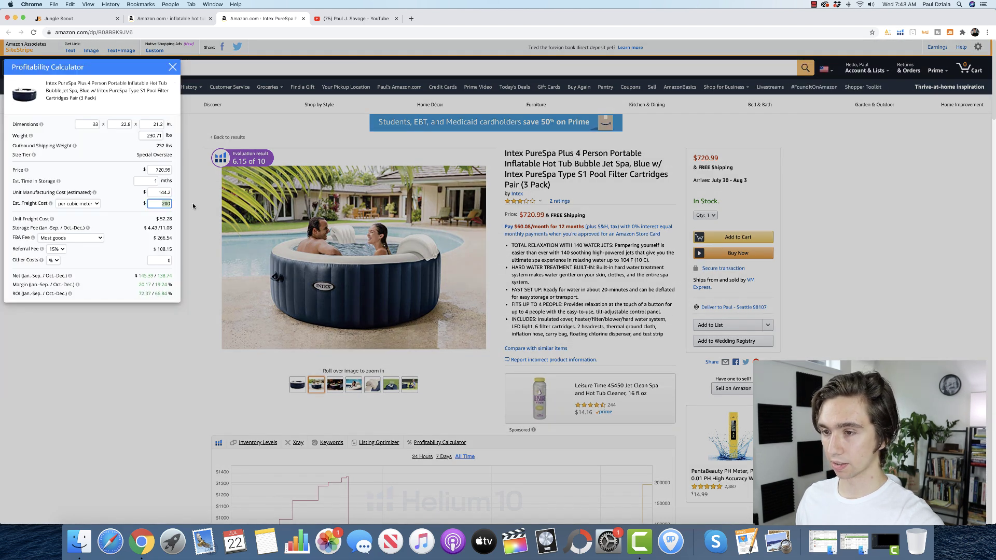
{"action": "left_click", "coordinate": [131, 220]}
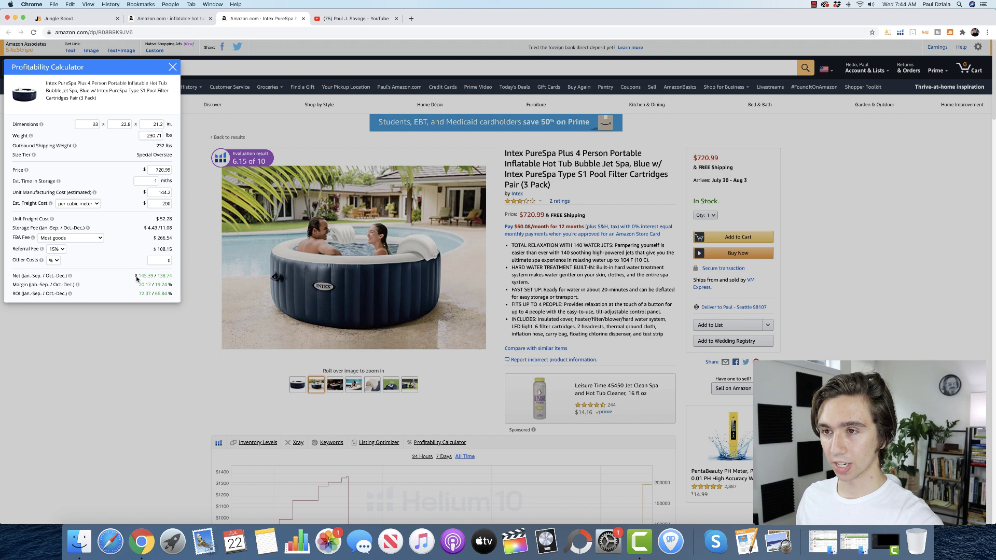
{"action": "left_click", "coordinate": [173, 68]}
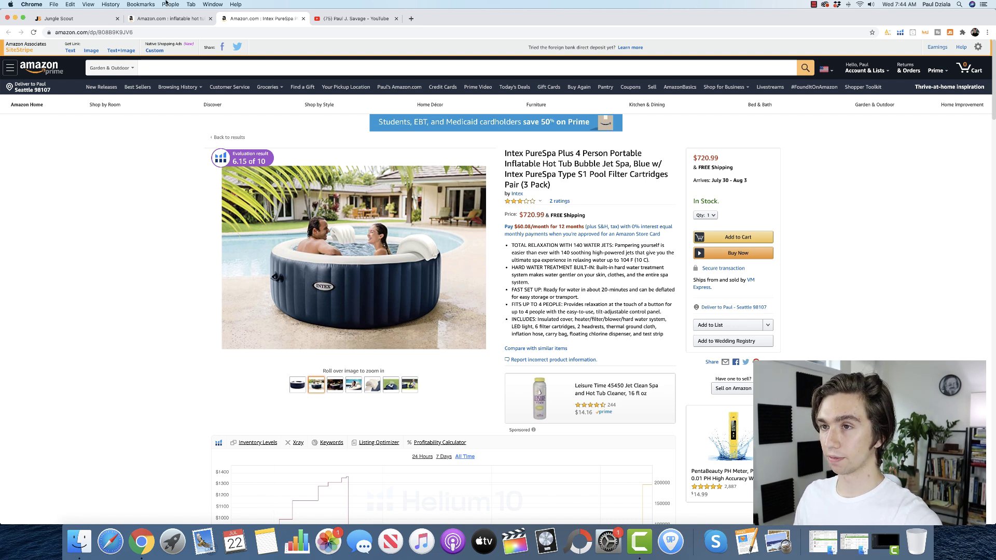
Return to the 'inflatable hot tub' results tab, where Xray lists CODYSPA at $539.99 with 23 sales.
{"action": "left_click", "coordinate": [169, 18]}
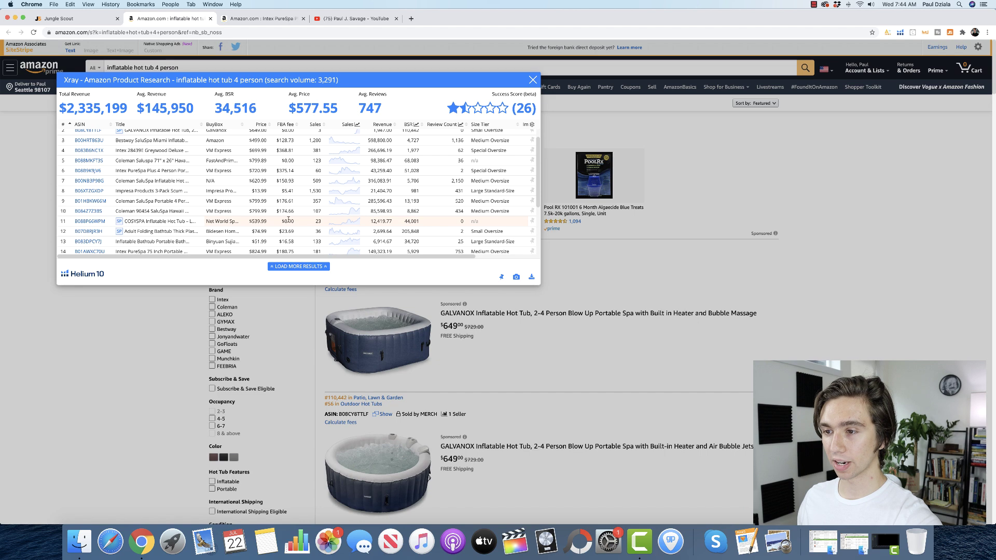
Open the CosySpa listing (ASIN B088P66WPM) and review its $539.99 price and size options.
{"action": "left_click", "coordinate": [91, 221]}
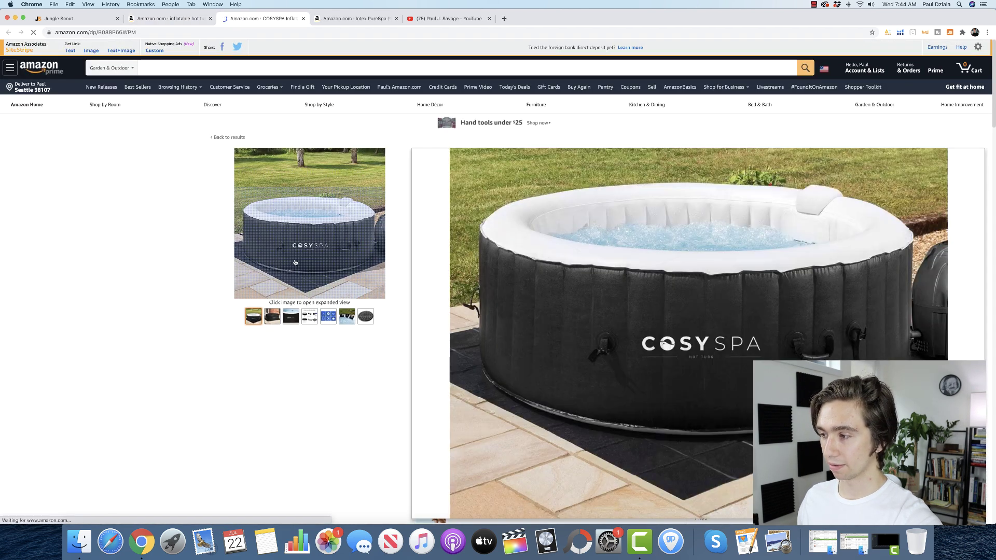
{"action": "mouse_move", "coordinate": [272, 317]}
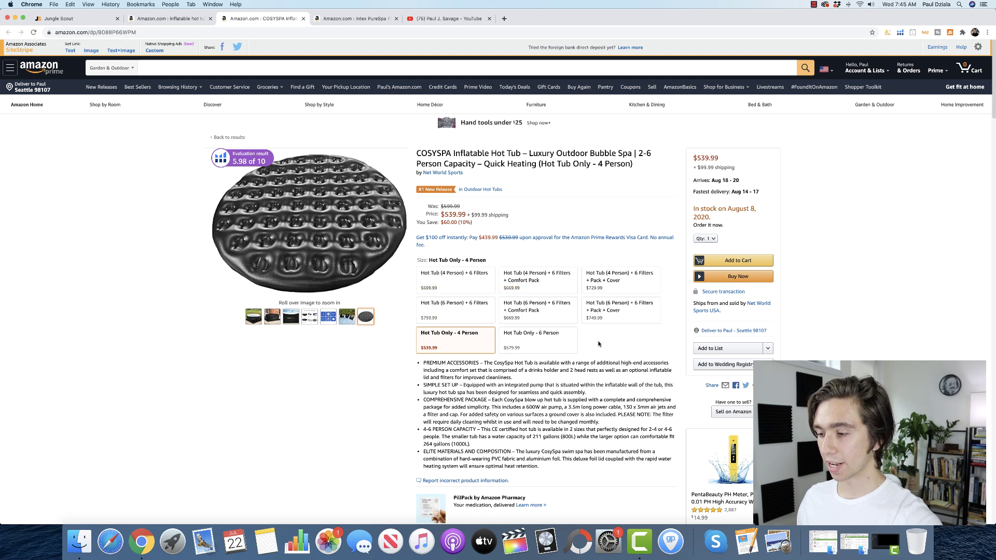
{"action": "scroll", "coordinate": [598, 343], "scroll_direction": "down", "scroll_amount": 4}
{"action": "scroll", "coordinate": [579, 330], "scroll_direction": "up", "scroll_amount": 2}
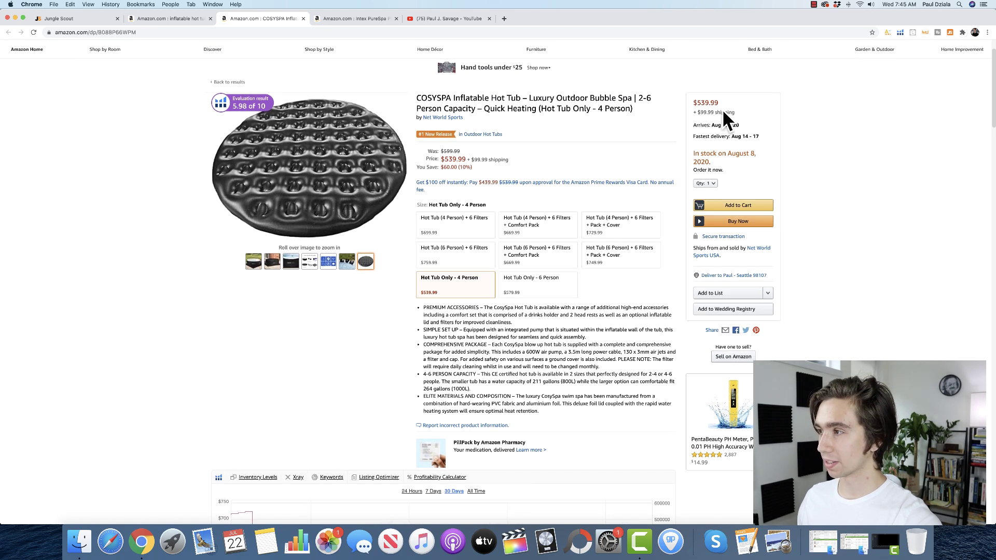
{"action": "scroll", "coordinate": [762, 125], "scroll_direction": "up", "scroll_amount": 2}
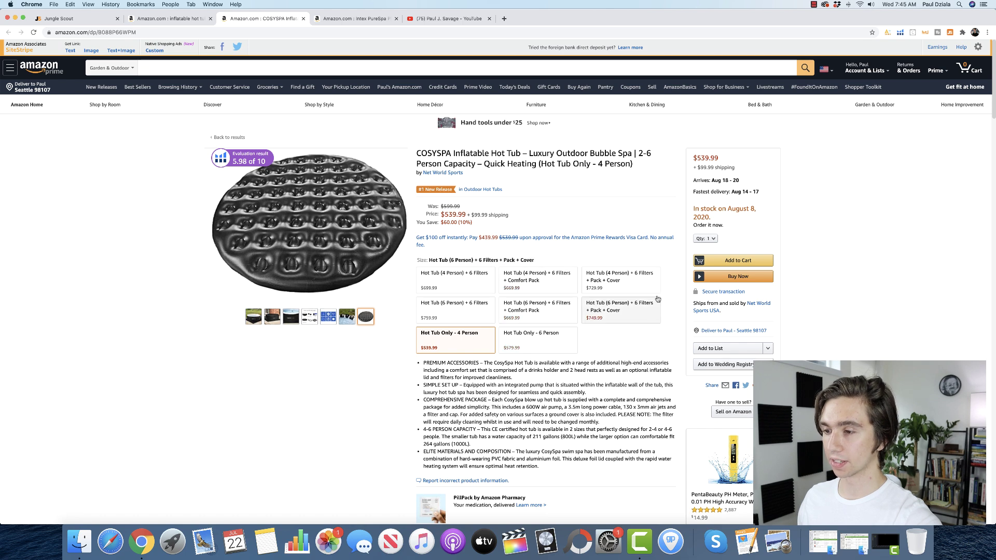
Back on the hot tub search results, scroll further through the Xray table rows.
{"action": "mouse_move", "coordinate": [392, 218]}
{"action": "left_click", "coordinate": [184, 18]}
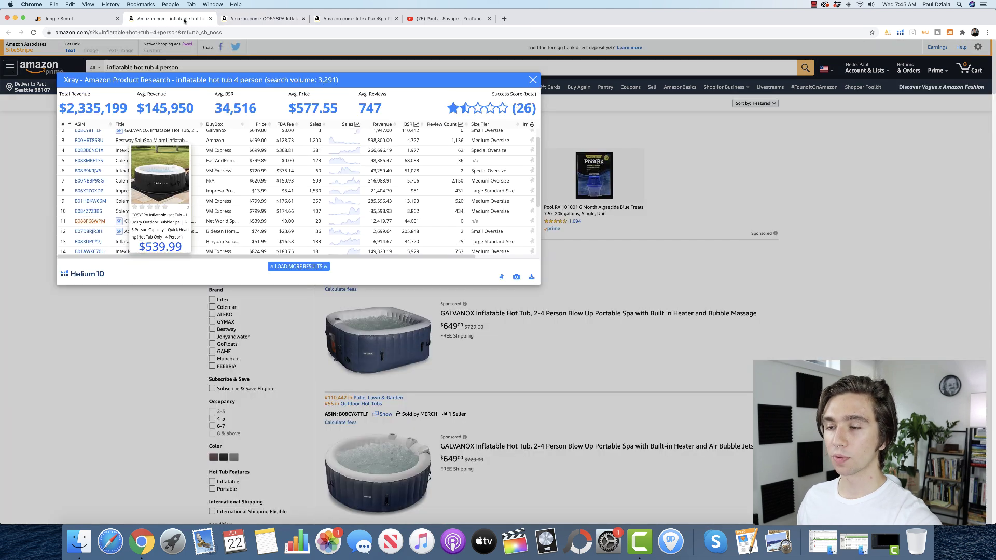
{"action": "scroll", "coordinate": [87, 166], "scroll_direction": "down", "scroll_amount": 3}
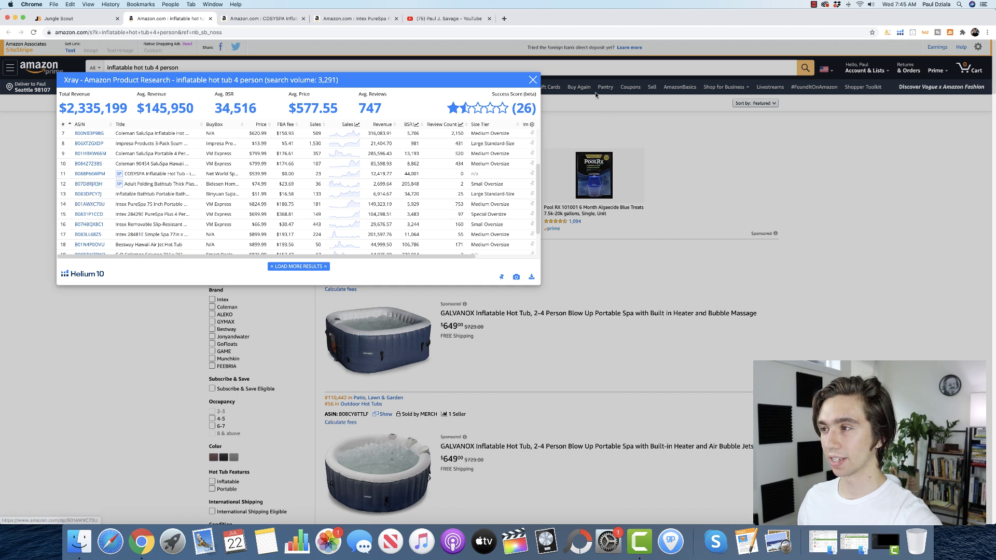
Close Xray and scroll the Amazon results down to the GALVANOX spas at $649.
{"action": "left_click", "coordinate": [533, 80]}
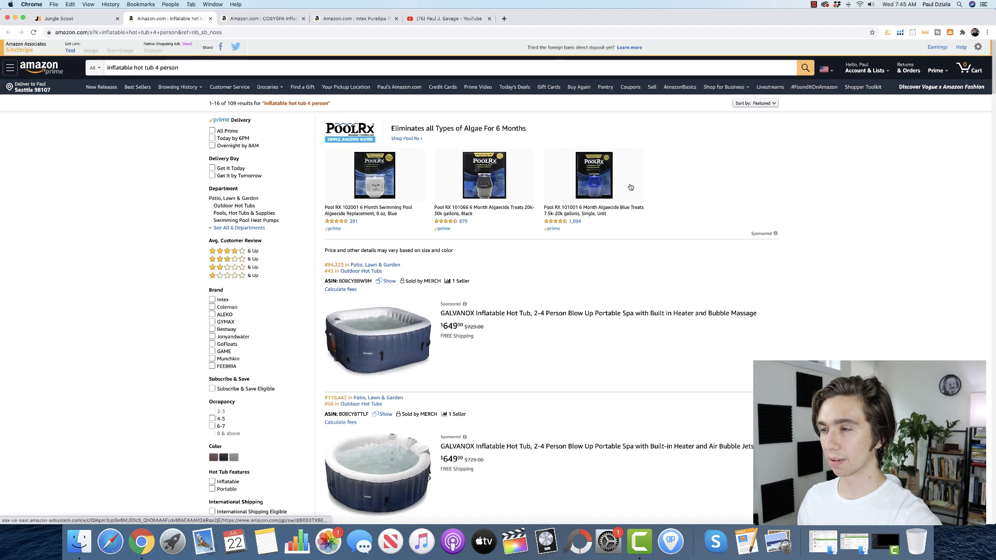
{"action": "scroll", "coordinate": [831, 215], "scroll_direction": "down", "scroll_amount": 2}
{"action": "scroll", "coordinate": [830, 215], "scroll_direction": "down", "scroll_amount": 1}
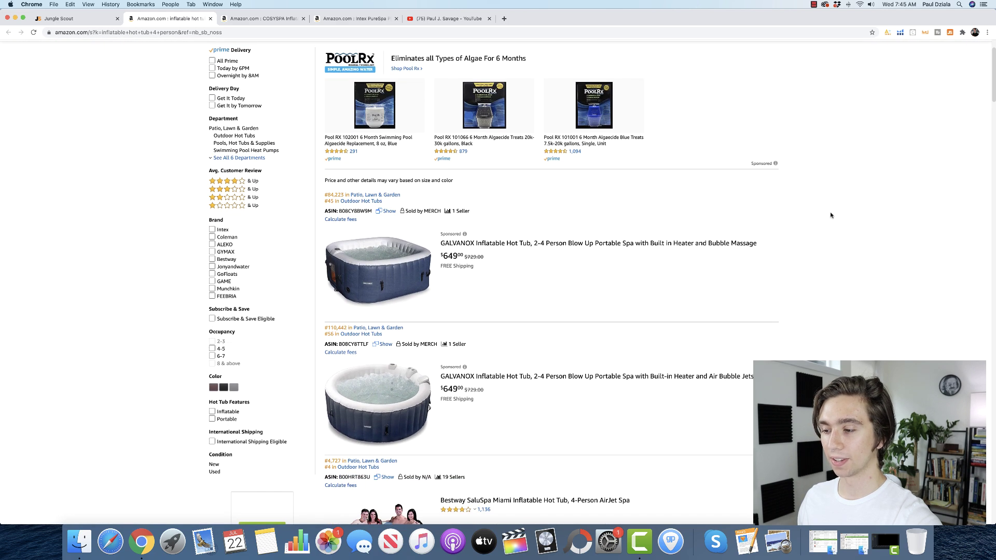
{"action": "scroll", "coordinate": [830, 215], "scroll_direction": "down", "scroll_amount": 4}
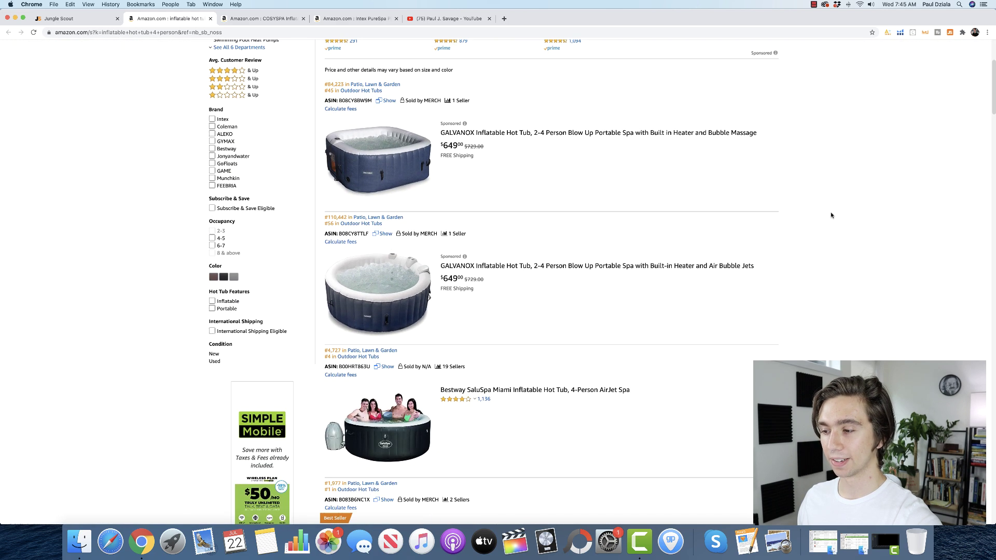
Switch to Jungle Scout, clear the 'hot' page search, and scroll down the niche list.
{"action": "left_click", "coordinate": [86, 23]}
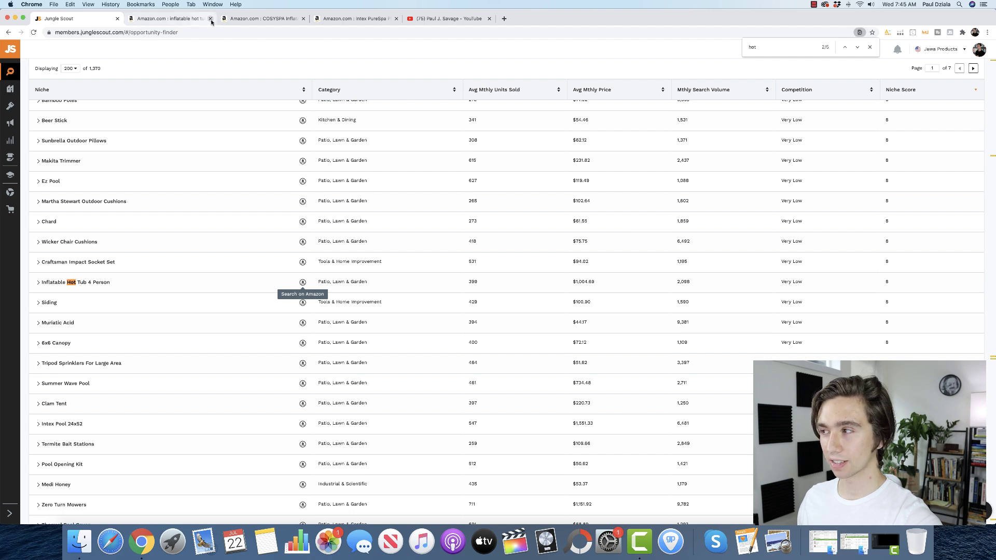
{"action": "left_click", "coordinate": [870, 47]}
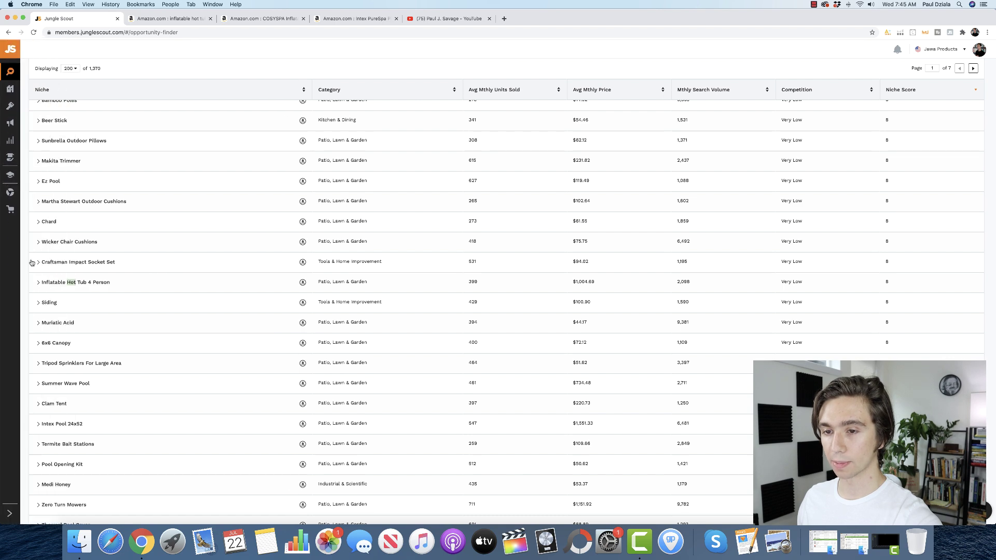
{"action": "scroll", "coordinate": [229, 277], "scroll_direction": "down", "scroll_amount": 1}
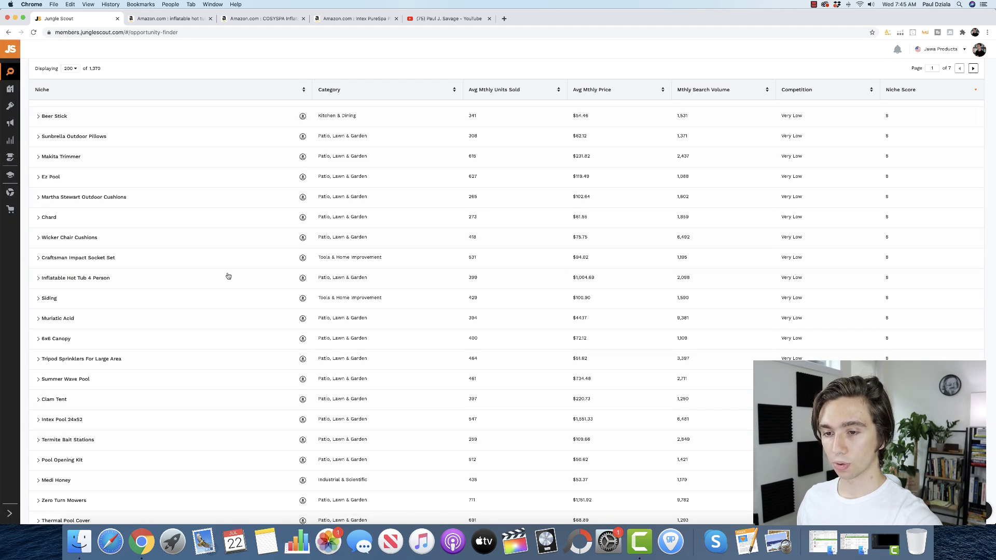
{"action": "scroll", "coordinate": [228, 288], "scroll_direction": "down", "scroll_amount": 5}
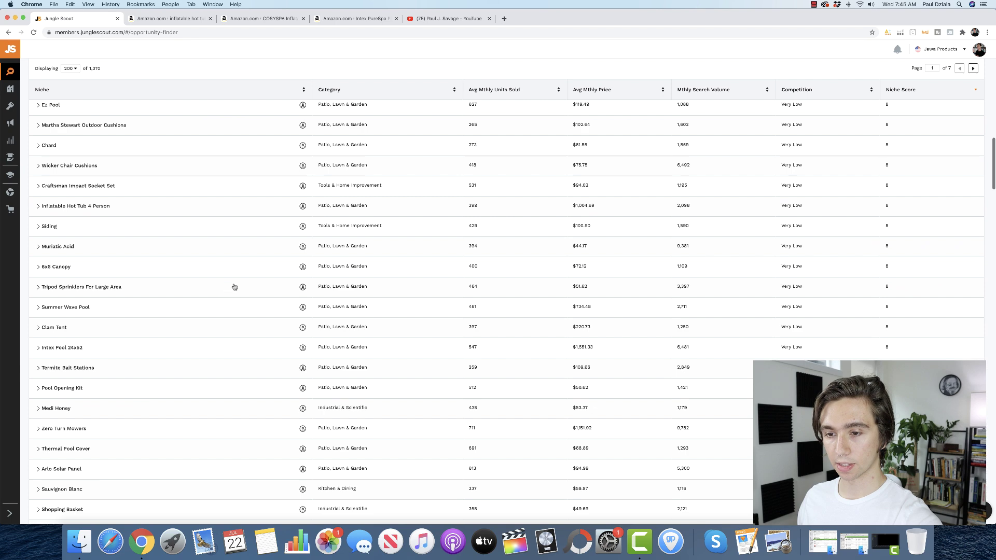
{"action": "scroll", "coordinate": [235, 287], "scroll_direction": "down", "scroll_amount": 2}
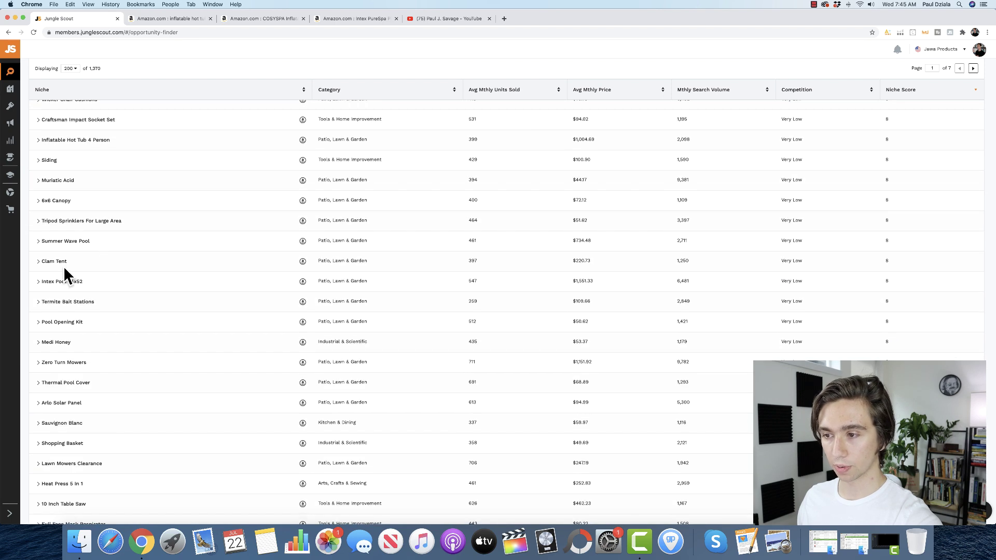
Check Amazon results for the Clam Tent niche, then close that search tab.
{"action": "left_click", "coordinate": [301, 263]}
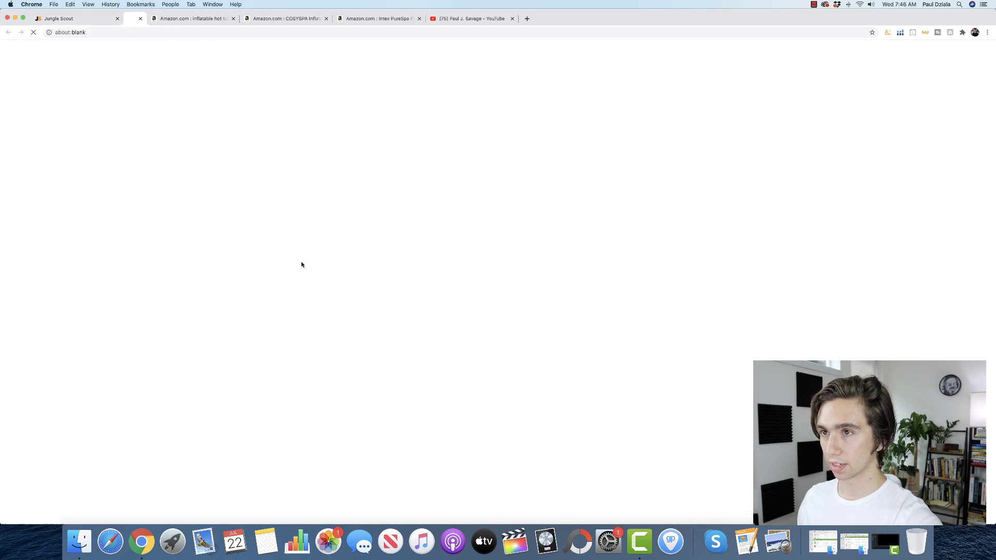
{"action": "left_click", "coordinate": [85, 21]}
{"action": "left_click", "coordinate": [210, 19]}
Scroll further down the niche list to the Drink Pusher For Fridge row.
{"action": "scroll", "coordinate": [213, 344], "scroll_direction": "down", "scroll_amount": 2}
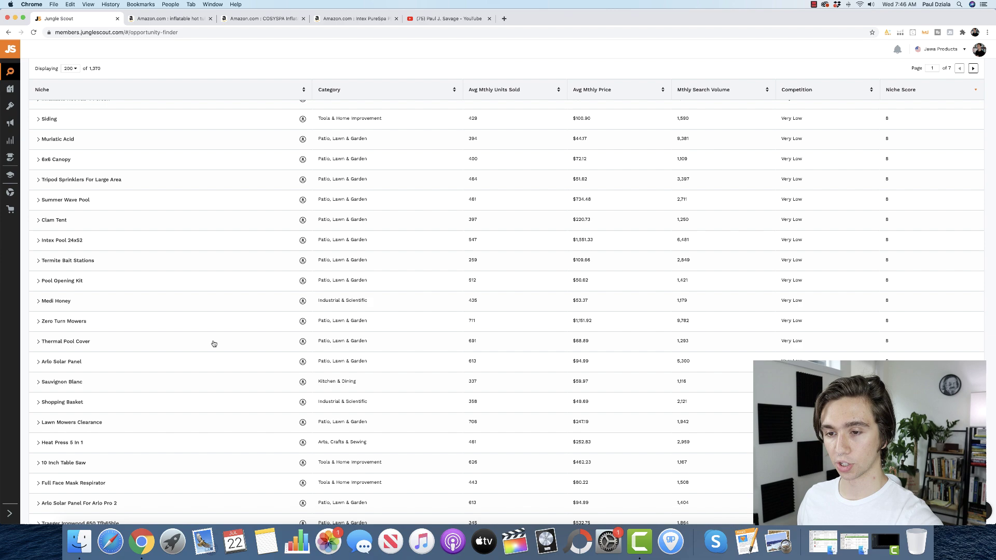
{"action": "scroll", "coordinate": [214, 344], "scroll_direction": "down", "scroll_amount": 3}
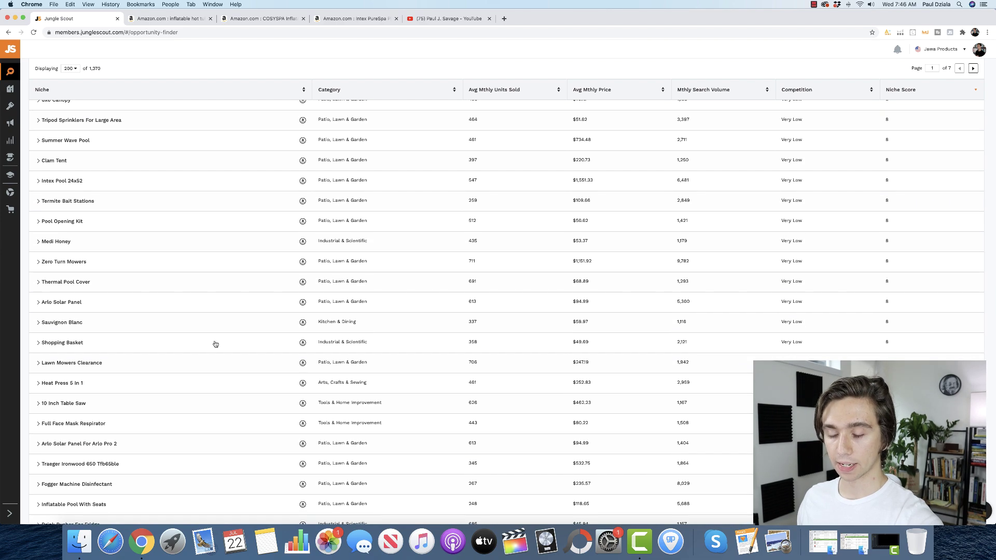
{"action": "scroll", "coordinate": [215, 344], "scroll_direction": "down", "scroll_amount": 2}
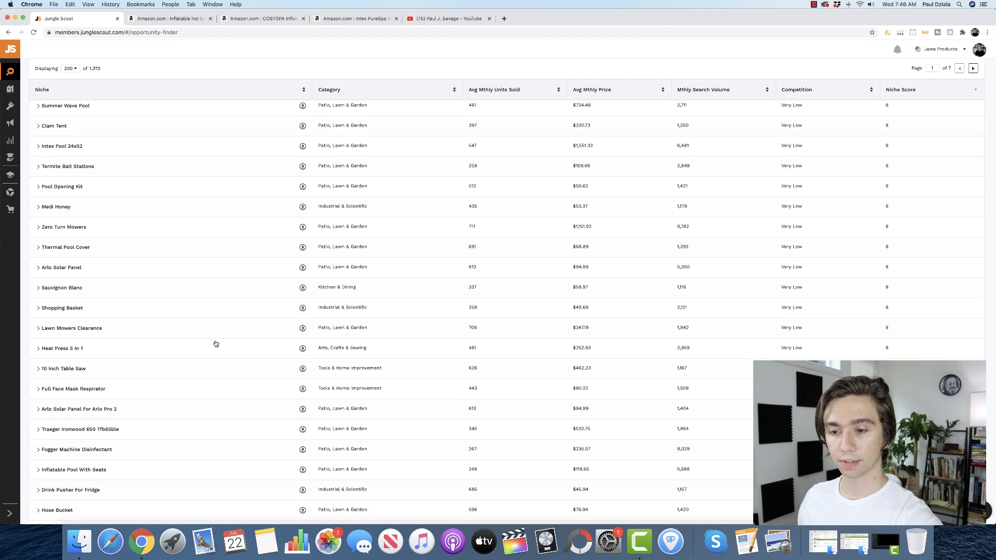
{"action": "scroll", "coordinate": [216, 344], "scroll_direction": "down", "scroll_amount": 5}
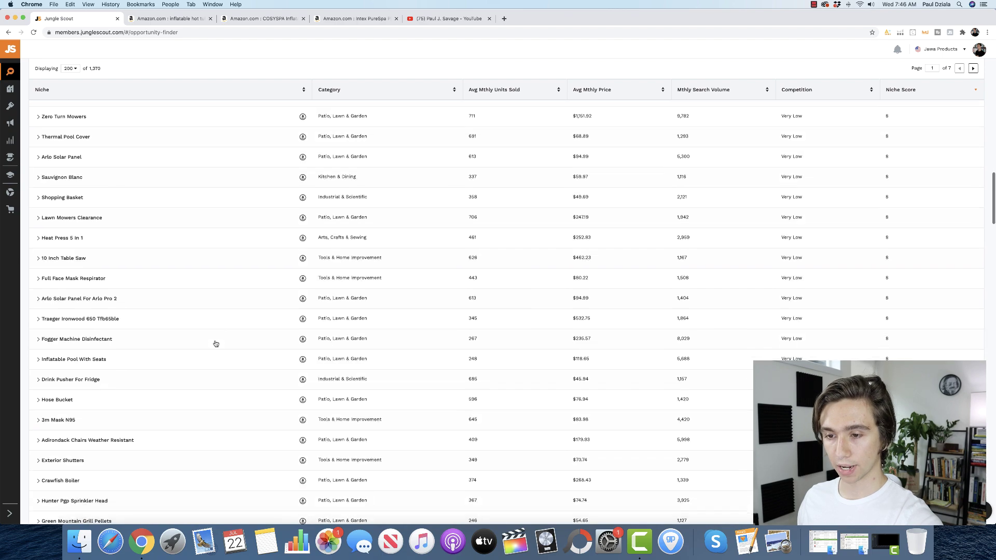
{"action": "scroll", "coordinate": [216, 344], "scroll_direction": "down", "scroll_amount": 3}
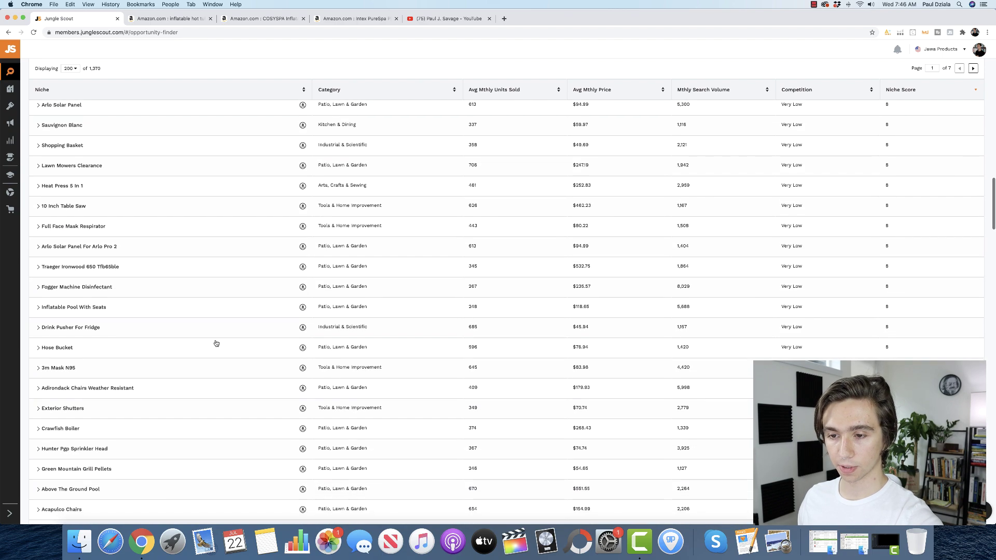
{"action": "scroll", "coordinate": [216, 343], "scroll_direction": "down", "scroll_amount": 3}
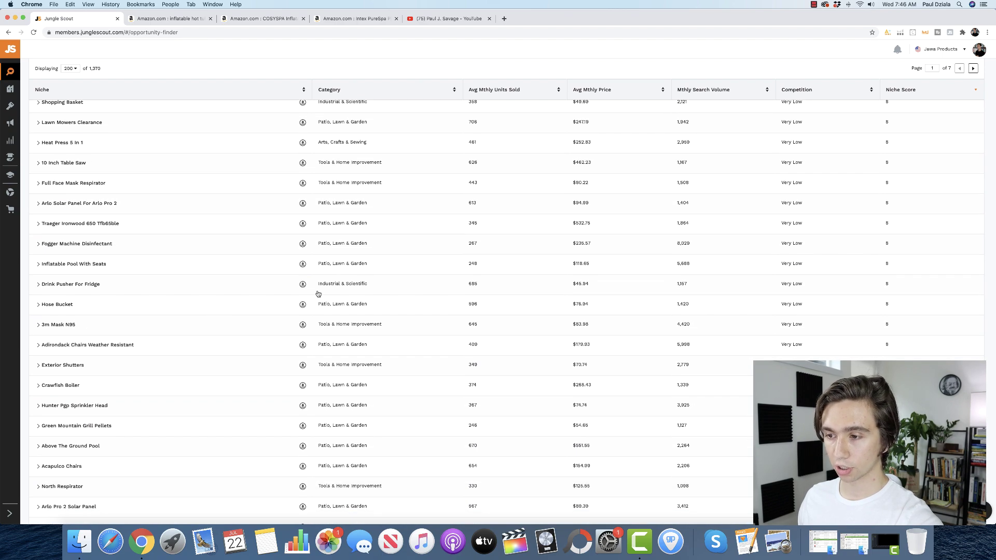
Browse Amazon results for 'drink pusher for fridge', mostly $15–$35 organizers, then return to Jungle Scout.
{"action": "left_click", "coordinate": [302, 284]}
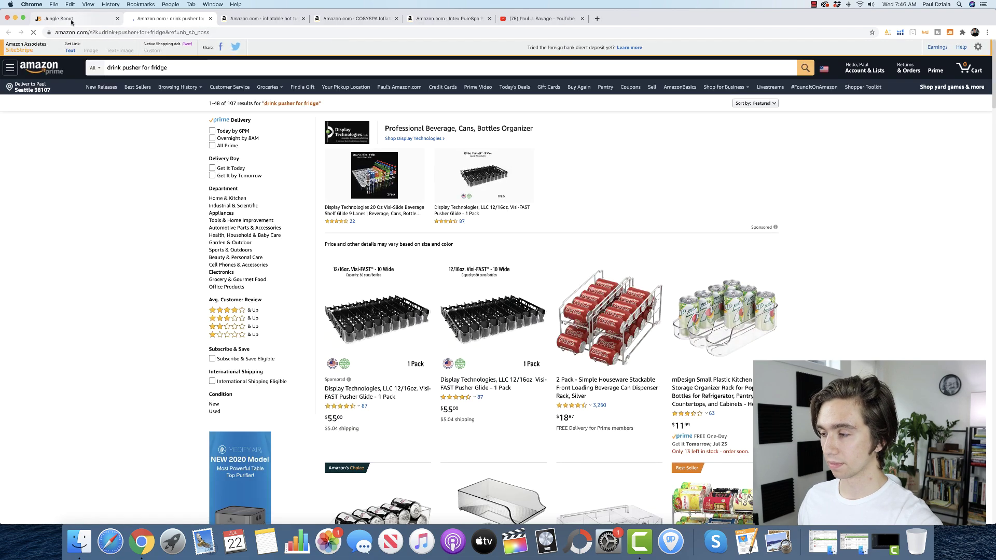
{"action": "scroll", "coordinate": [811, 194], "scroll_direction": "down", "scroll_amount": 5}
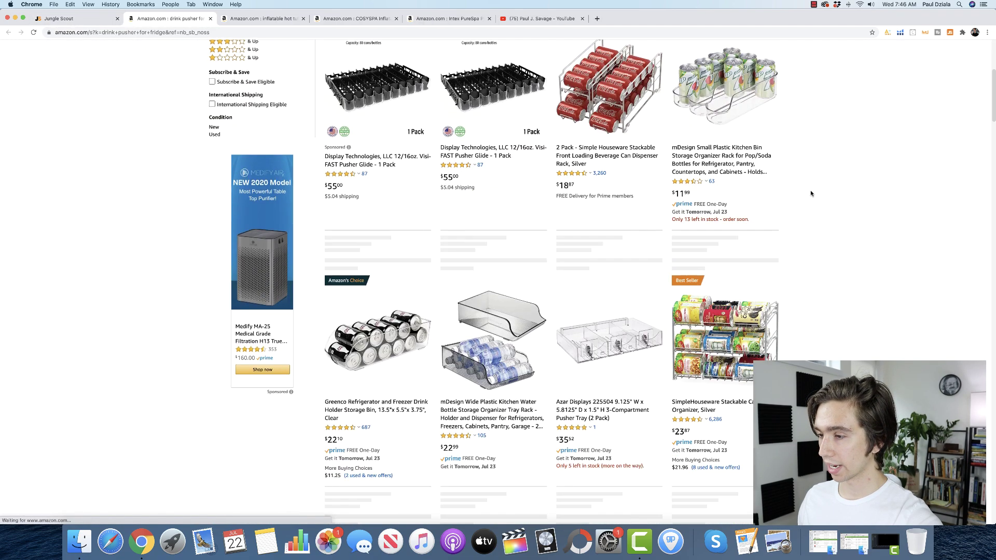
{"action": "scroll", "coordinate": [811, 193], "scroll_direction": "down", "scroll_amount": 3}
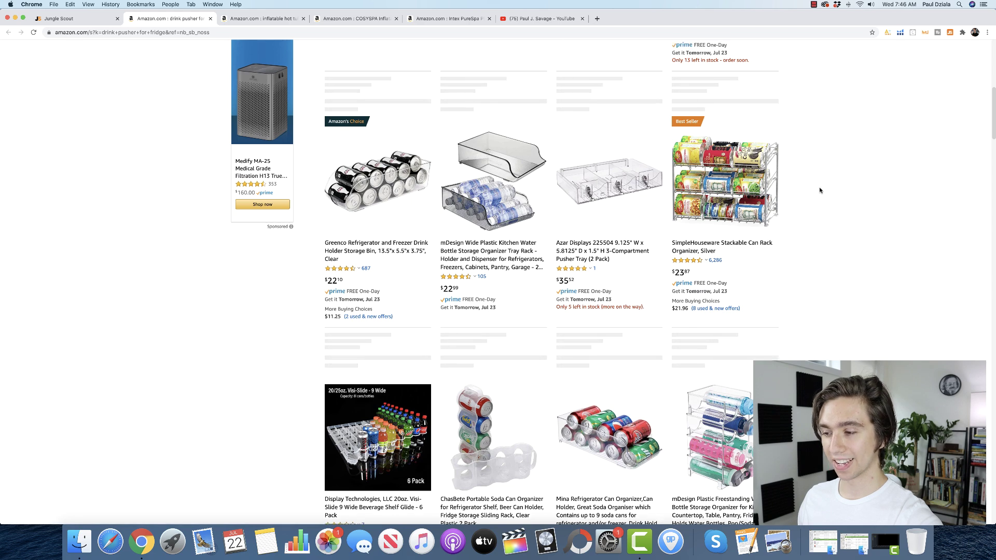
{"action": "scroll", "coordinate": [821, 190], "scroll_direction": "down", "scroll_amount": 3}
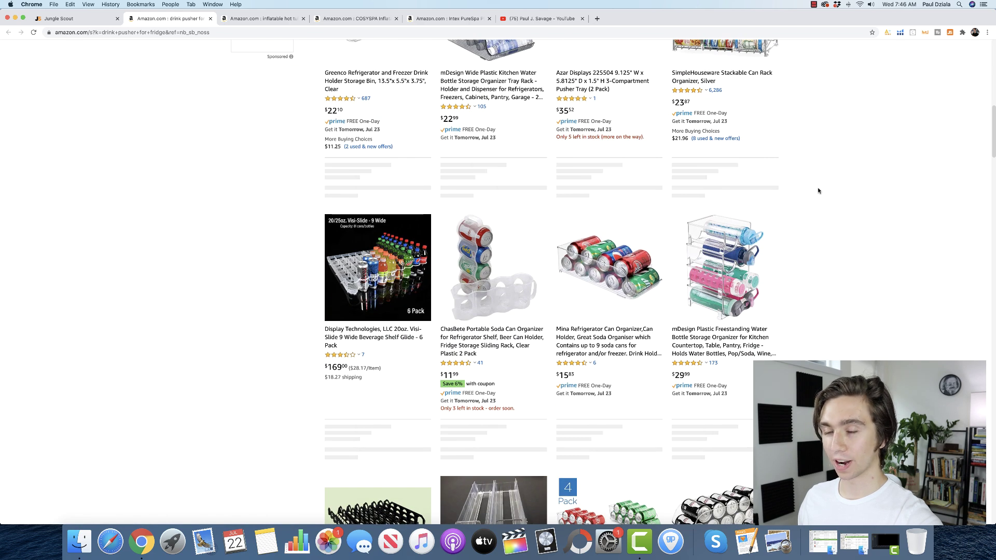
{"action": "left_click", "coordinate": [79, 21]}
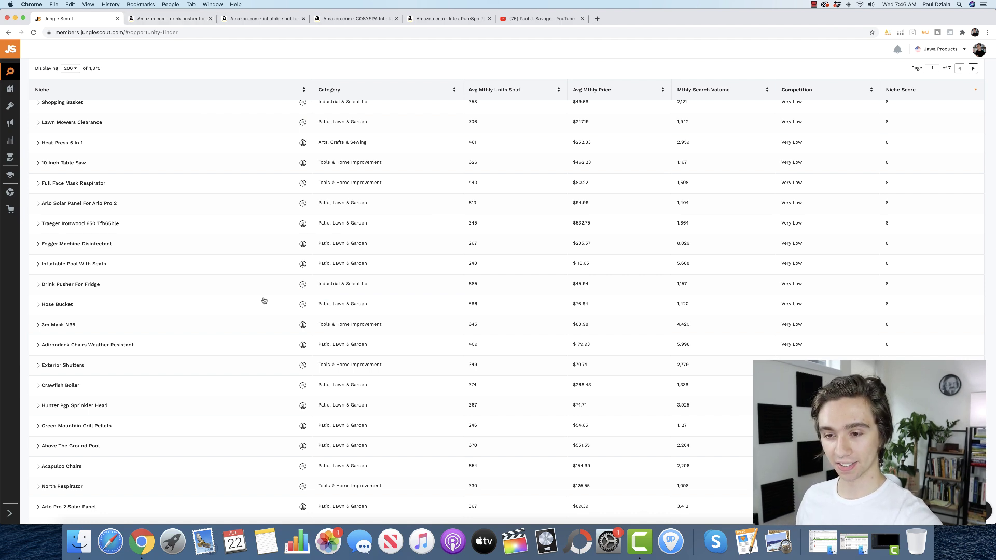
Scroll the Opportunity Finder niche list down to the Pizza Oven For Grill row, averaging $118.60.
{"action": "scroll", "coordinate": [264, 301], "scroll_direction": "down", "scroll_amount": 5}
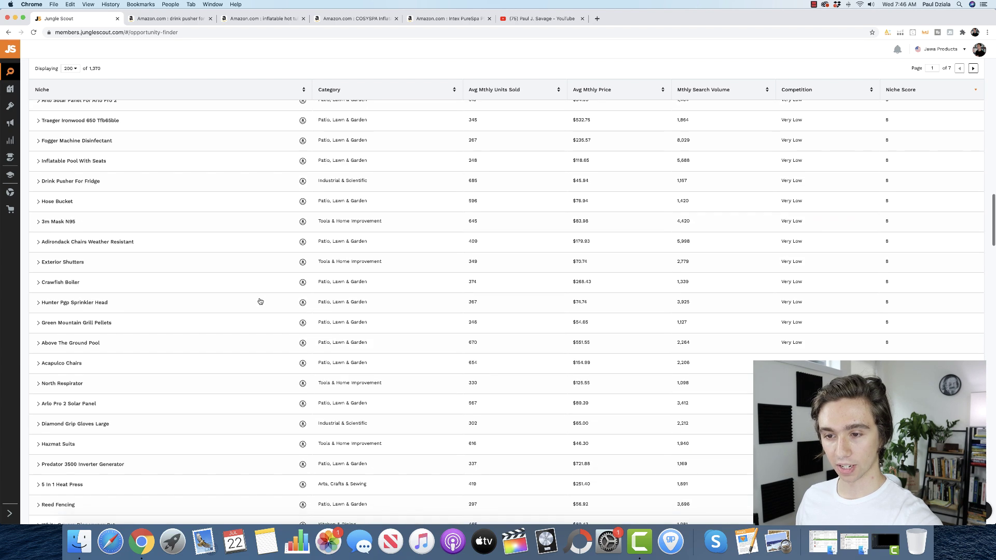
{"action": "scroll", "coordinate": [241, 306], "scroll_direction": "down", "scroll_amount": 1}
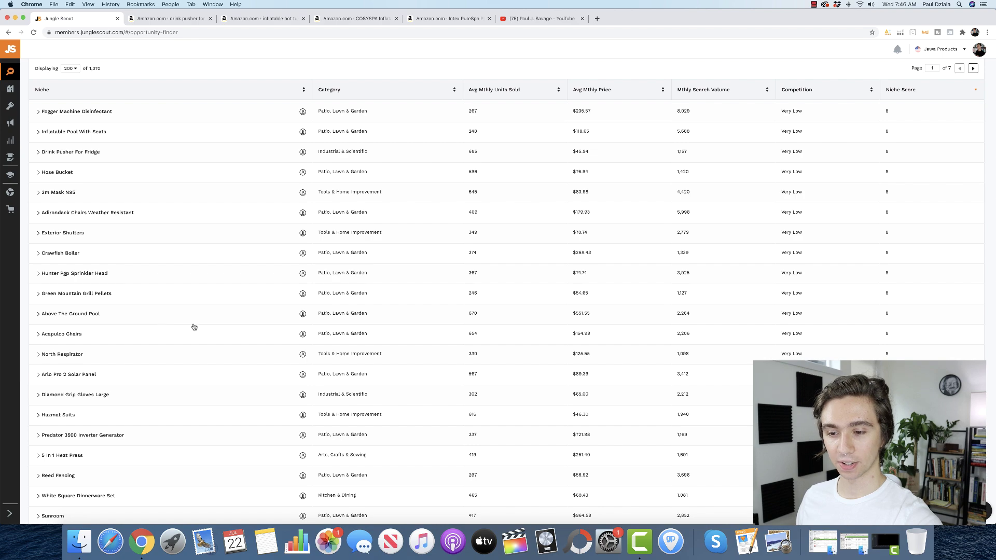
{"action": "scroll", "coordinate": [194, 327], "scroll_direction": "down", "scroll_amount": 2}
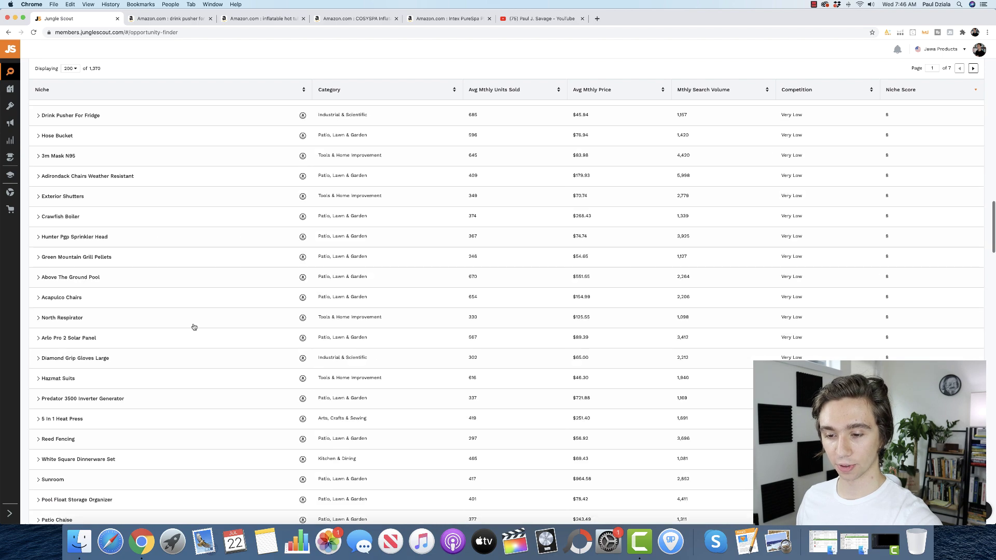
{"action": "scroll", "coordinate": [194, 327], "scroll_direction": "down", "scroll_amount": 2}
{"action": "scroll", "coordinate": [199, 326], "scroll_direction": "down", "scroll_amount": 1}
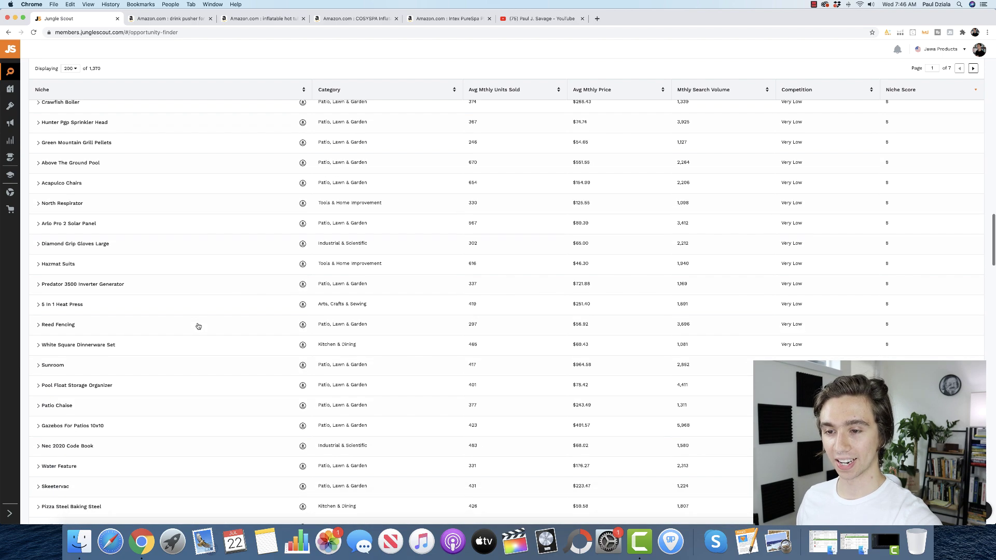
{"action": "scroll", "coordinate": [201, 325], "scroll_direction": "down", "scroll_amount": 1}
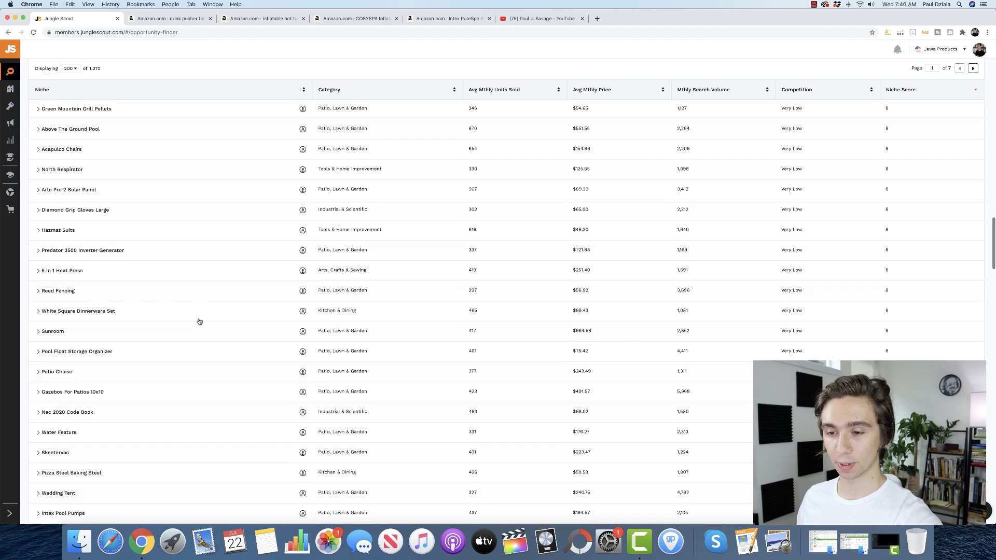
{"action": "scroll", "coordinate": [195, 323], "scroll_direction": "down", "scroll_amount": 1}
{"action": "scroll", "coordinate": [195, 323], "scroll_direction": "down", "scroll_amount": 2}
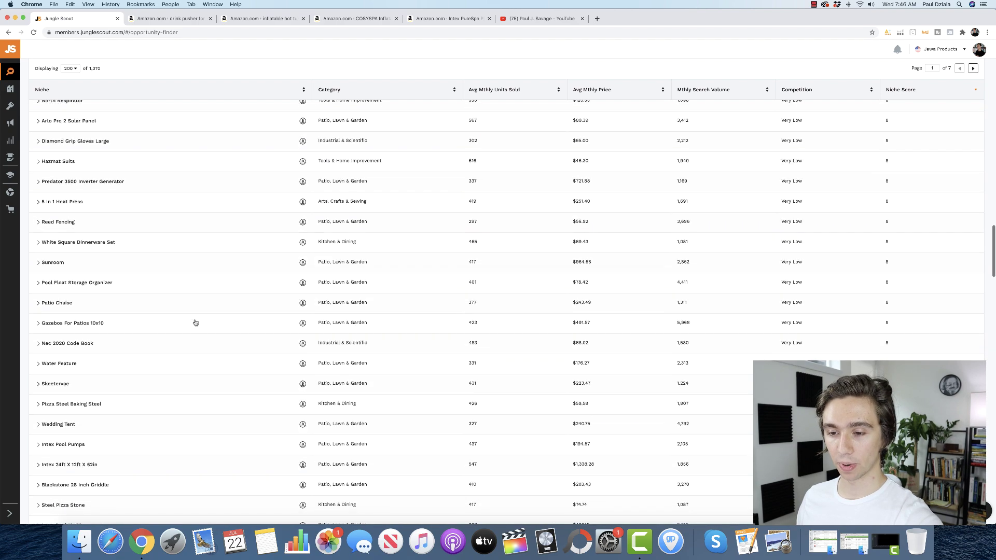
{"action": "scroll", "coordinate": [196, 322], "scroll_direction": "down", "scroll_amount": 1}
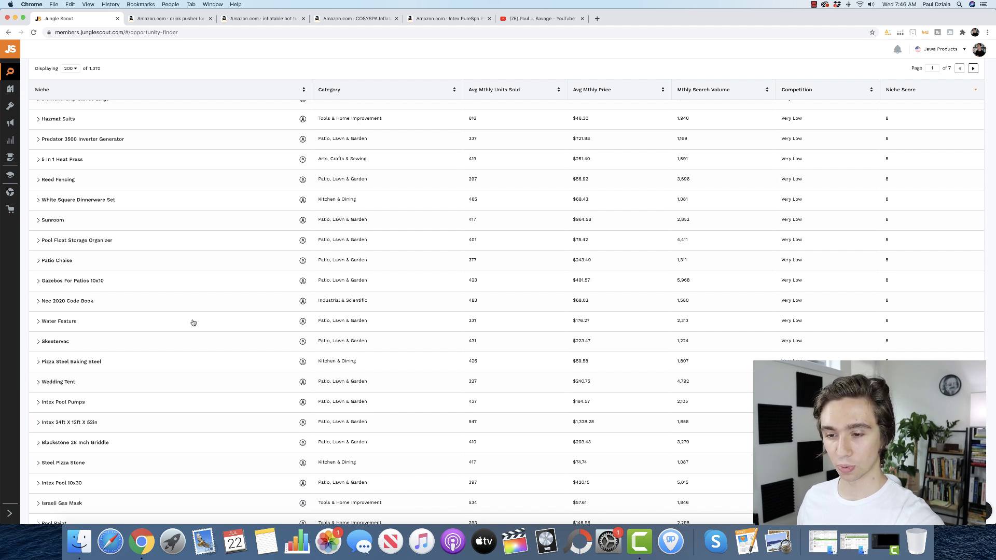
{"action": "scroll", "coordinate": [193, 323], "scroll_direction": "down", "scroll_amount": 2}
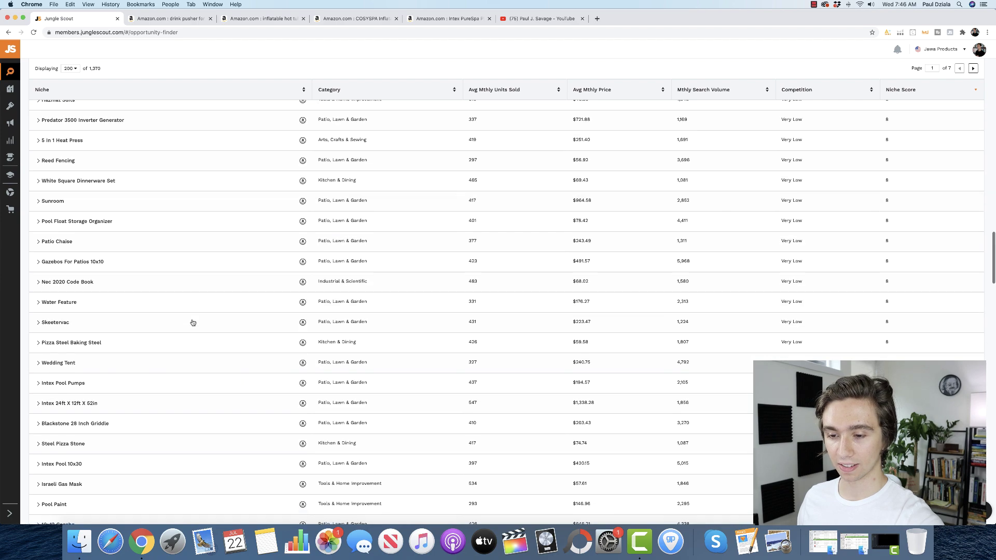
{"action": "scroll", "coordinate": [192, 322], "scroll_direction": "down", "scroll_amount": 2}
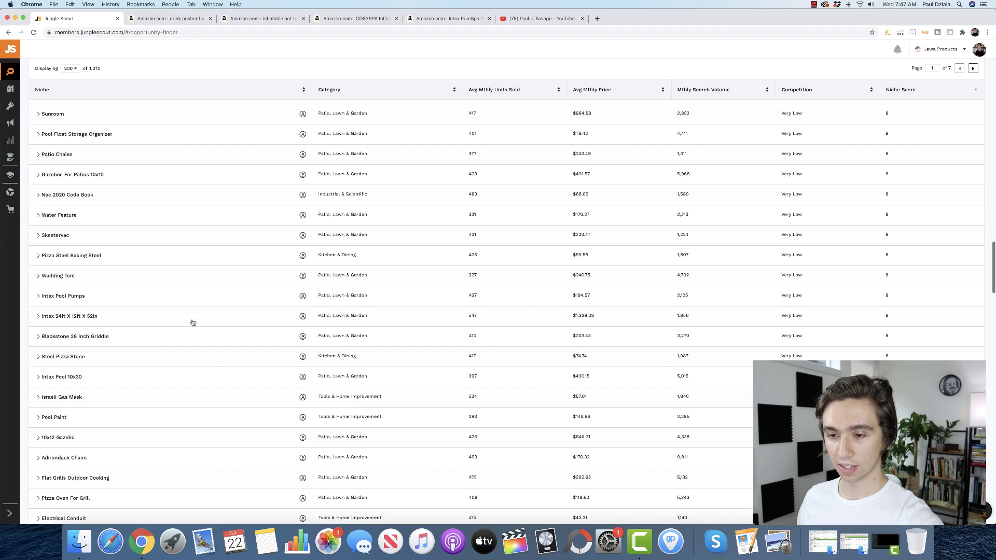
{"action": "scroll", "coordinate": [193, 323], "scroll_direction": "down", "scroll_amount": 1}
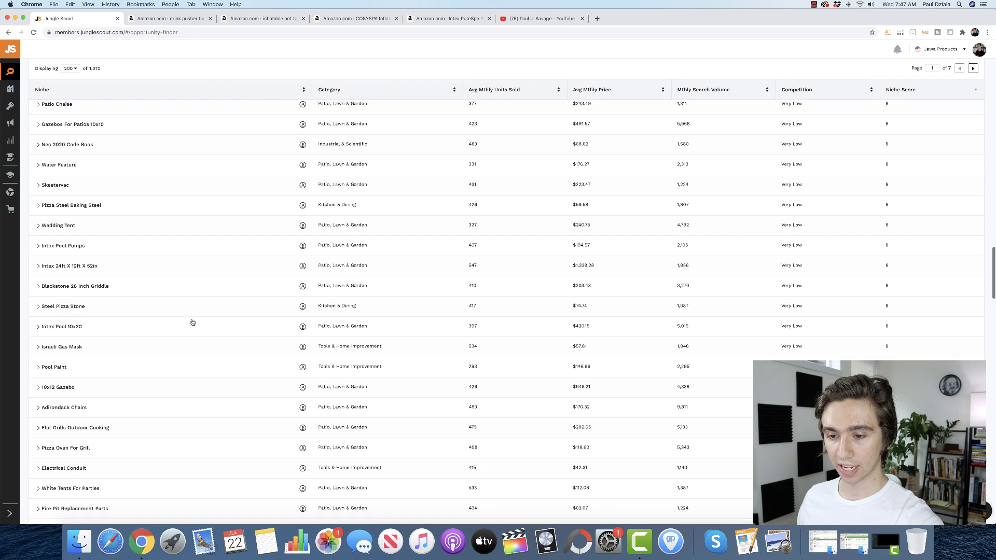
{"action": "scroll", "coordinate": [193, 323], "scroll_direction": "down", "scroll_amount": 4}
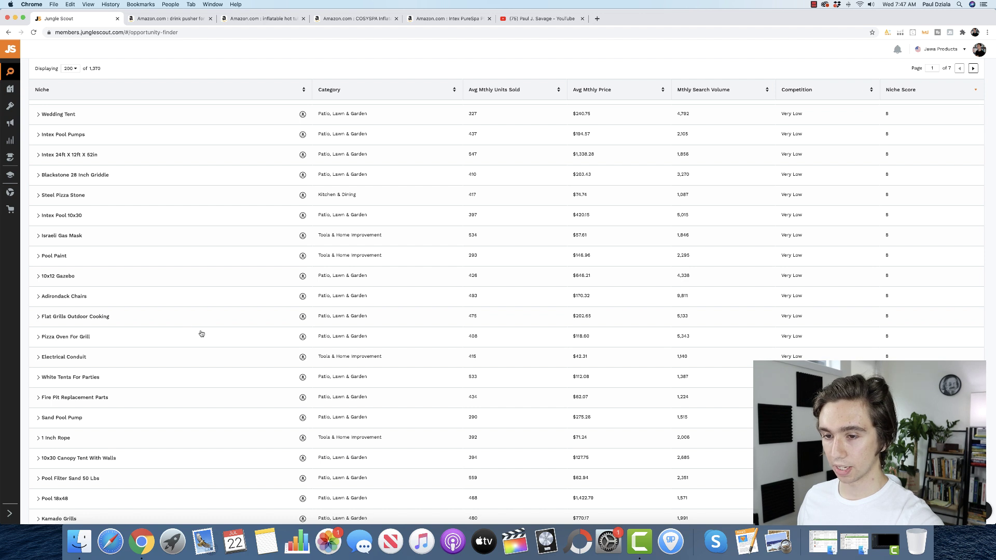
Switch to Amazon's 'pizza oven for grill' search results and scroll into the first listings.
{"action": "left_click", "coordinate": [302, 337]}
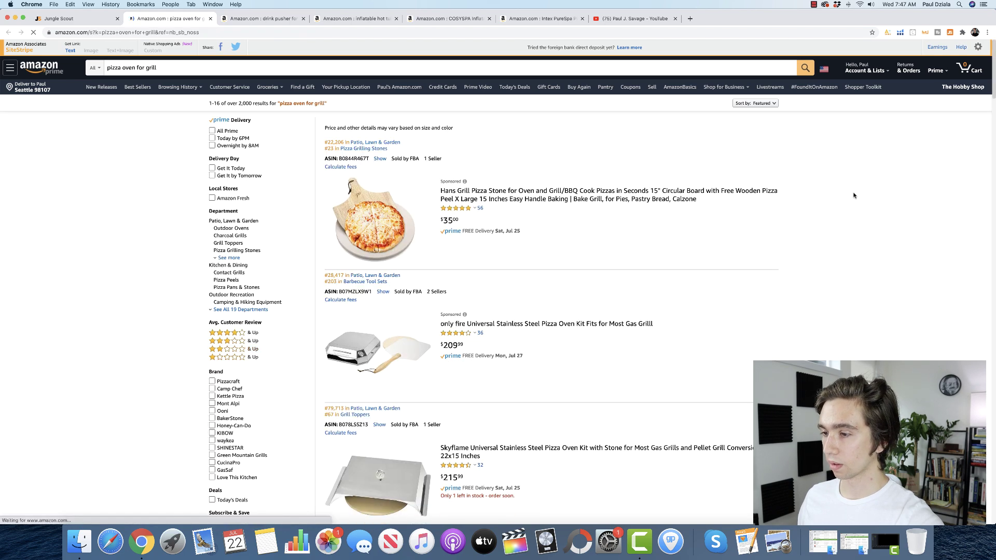
{"action": "scroll", "coordinate": [854, 196], "scroll_direction": "down", "scroll_amount": 5}
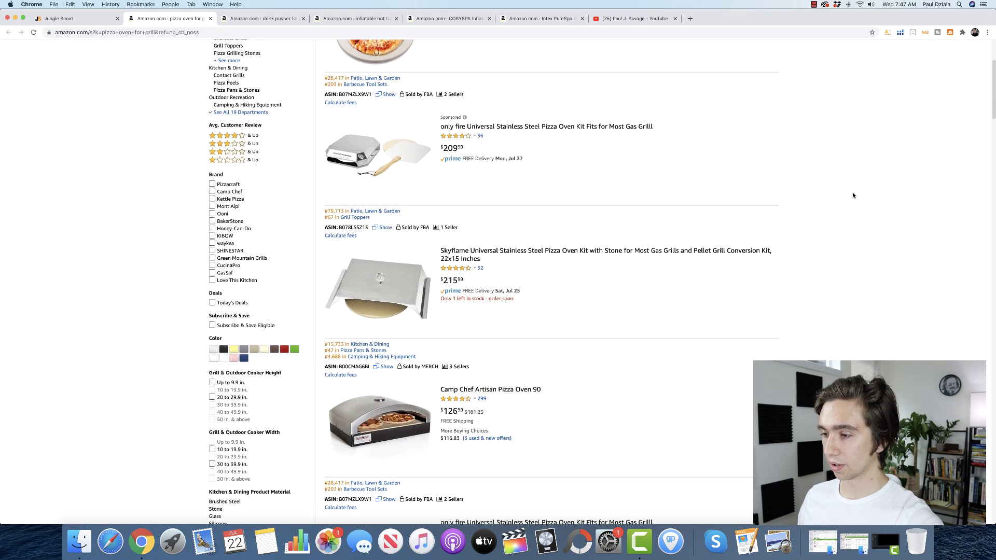
{"action": "scroll", "coordinate": [854, 196], "scroll_direction": "down", "scroll_amount": 7}
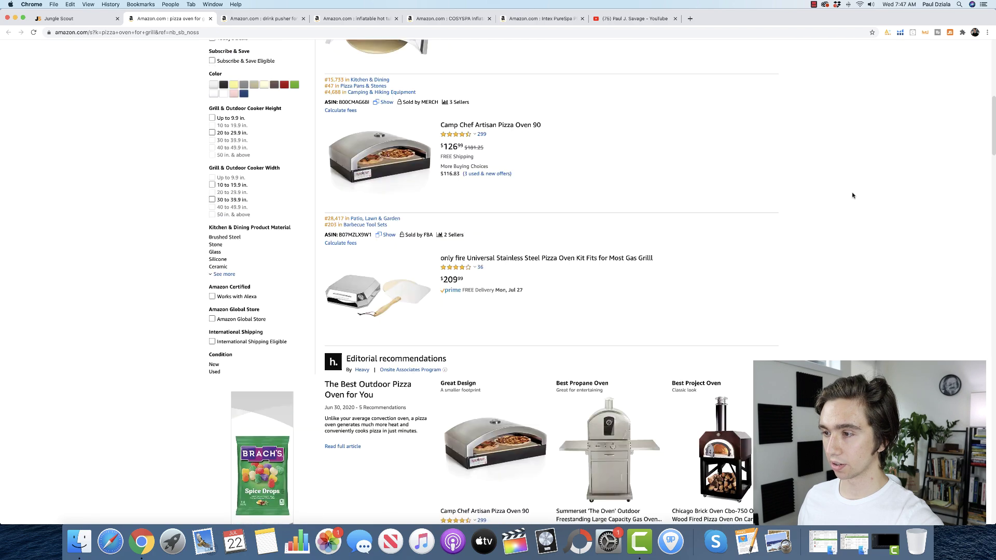
{"action": "scroll", "coordinate": [853, 196], "scroll_direction": "up", "scroll_amount": 15}
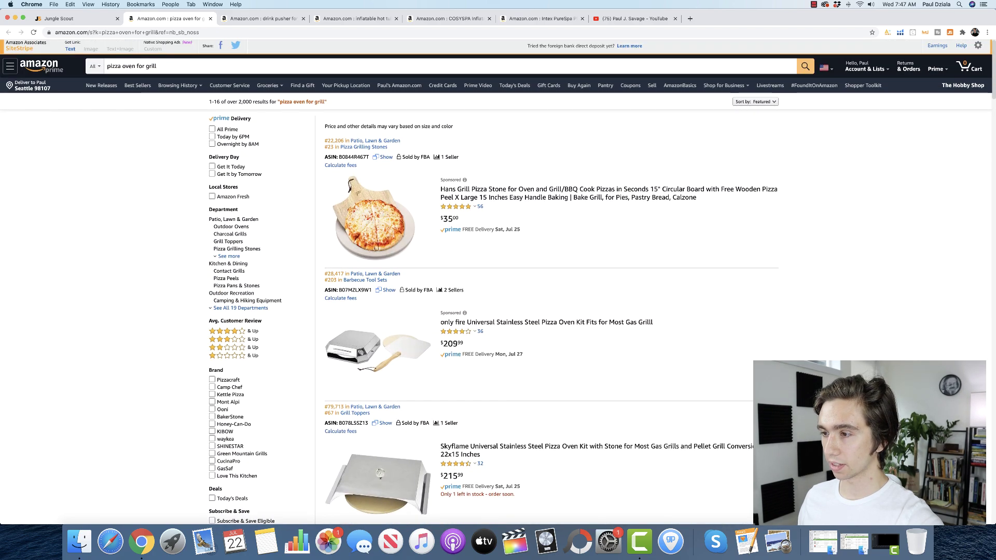
{"action": "scroll", "coordinate": [466, 207], "scroll_direction": "down", "scroll_amount": 4}
{"action": "mouse_move", "coordinate": [475, 175]}
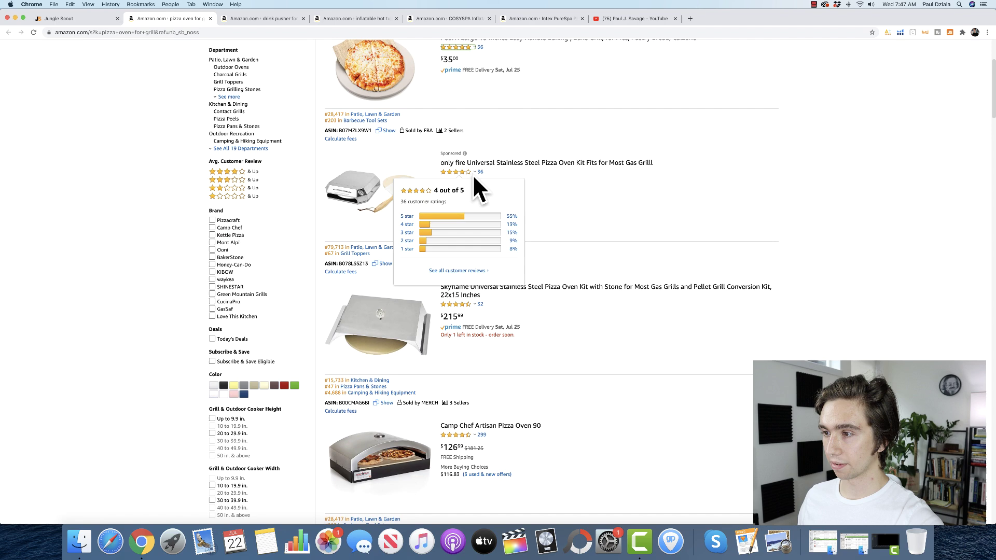
{"action": "scroll", "coordinate": [518, 192], "scroll_direction": "down", "scroll_amount": 3}
{"action": "scroll", "coordinate": [558, 198], "scroll_direction": "down", "scroll_amount": 4}
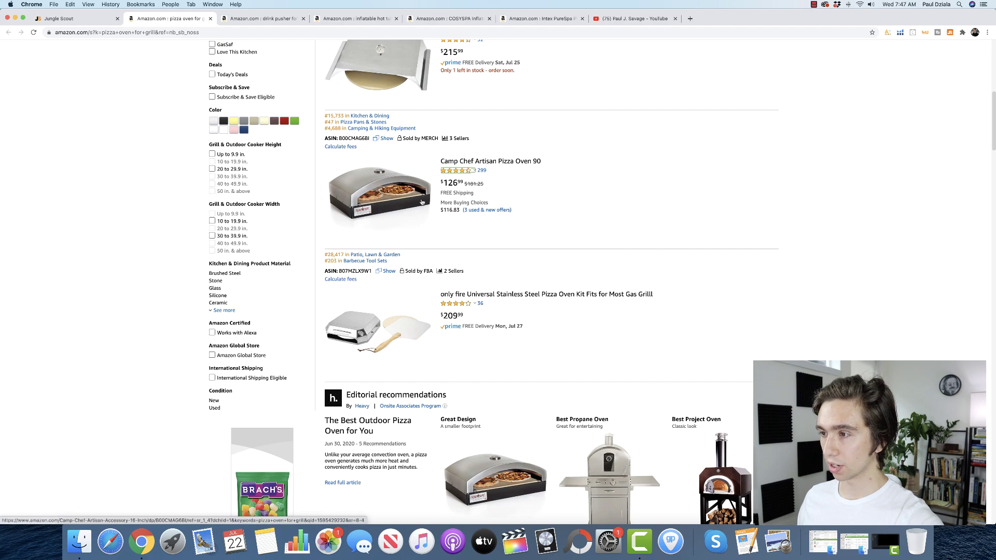
Scroll further through the pizza ovens and kits, then back up toward the top.
{"action": "scroll", "coordinate": [483, 177], "scroll_direction": "down", "scroll_amount": 2}
{"action": "scroll", "coordinate": [504, 200], "scroll_direction": "down", "scroll_amount": 10}
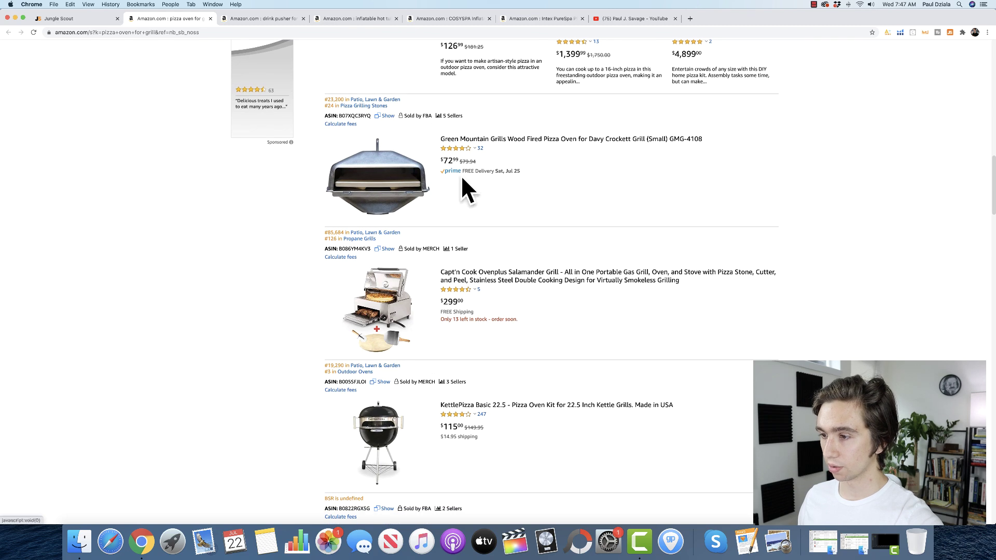
{"action": "scroll", "coordinate": [488, 199], "scroll_direction": "down", "scroll_amount": 5}
{"action": "scroll", "coordinate": [489, 199], "scroll_direction": "down", "scroll_amount": 2}
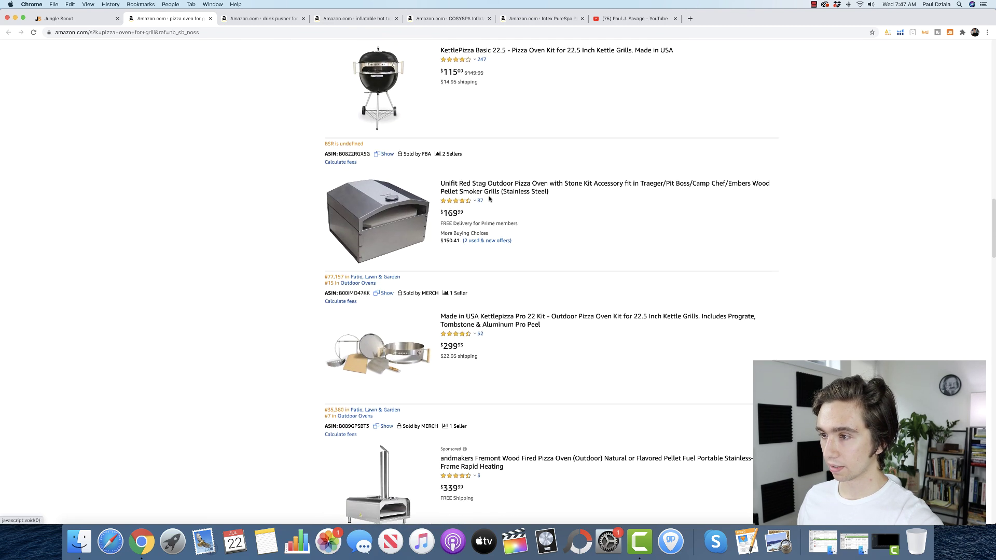
{"action": "scroll", "coordinate": [530, 231], "scroll_direction": "down", "scroll_amount": 5}
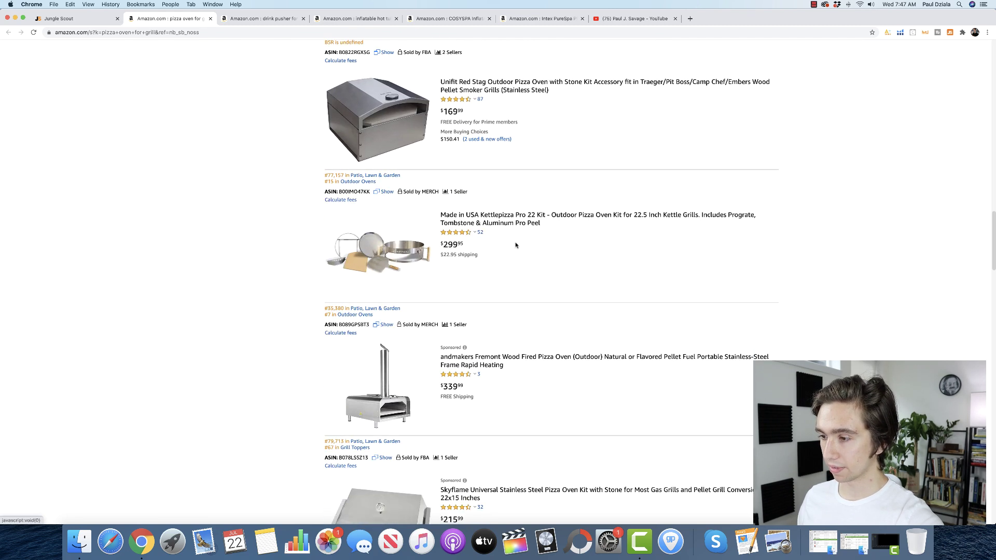
{"action": "scroll", "coordinate": [776, 276], "scroll_direction": "up", "scroll_amount": 10}
{"action": "scroll", "coordinate": [777, 276], "scroll_direction": "up", "scroll_amount": 8}
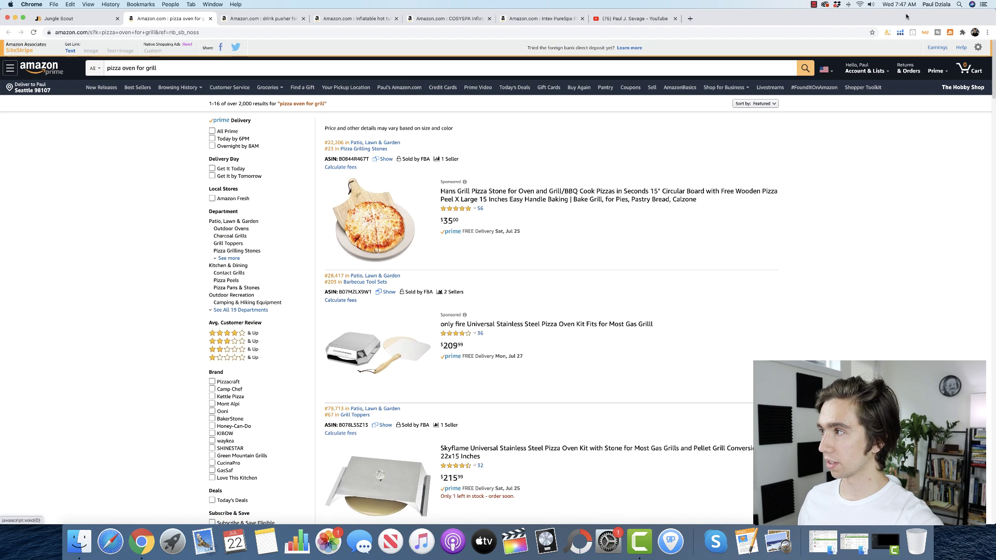
Run Helium 10 Xray on the pizza oven for grill results, then reposition and widen its panel.
{"action": "left_click", "coordinate": [900, 32]}
{"action": "left_click", "coordinate": [825, 75]}
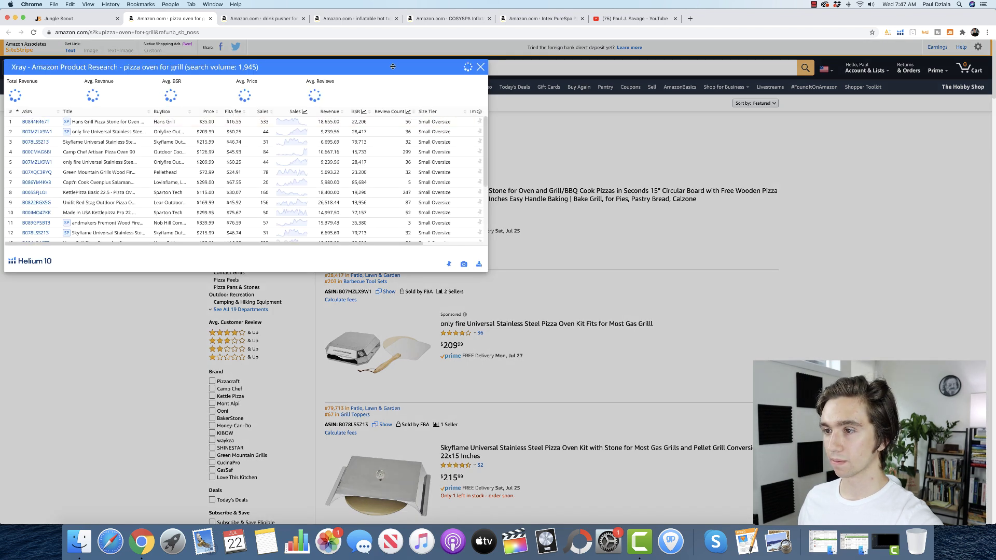
{"action": "left_click_drag", "start_coordinate": [394, 67], "coordinate": [427, 82]}
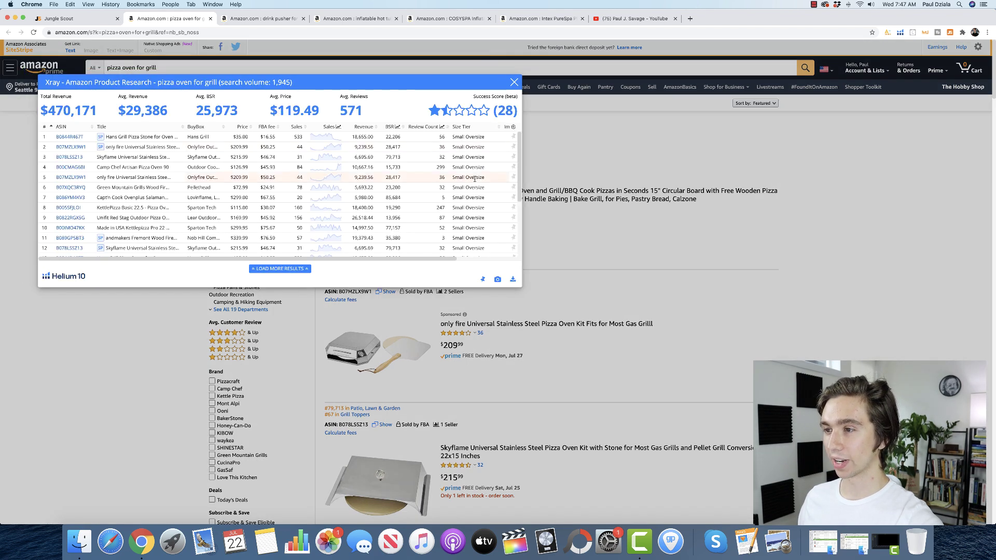
{"action": "mouse_move", "coordinate": [520, 285]}
{"action": "left_mouse_down"}
{"action": "mouse_move", "coordinate": [546, 286]}
{"action": "mouse_move", "coordinate": [537, 285]}
{"action": "left_mouse_up"}
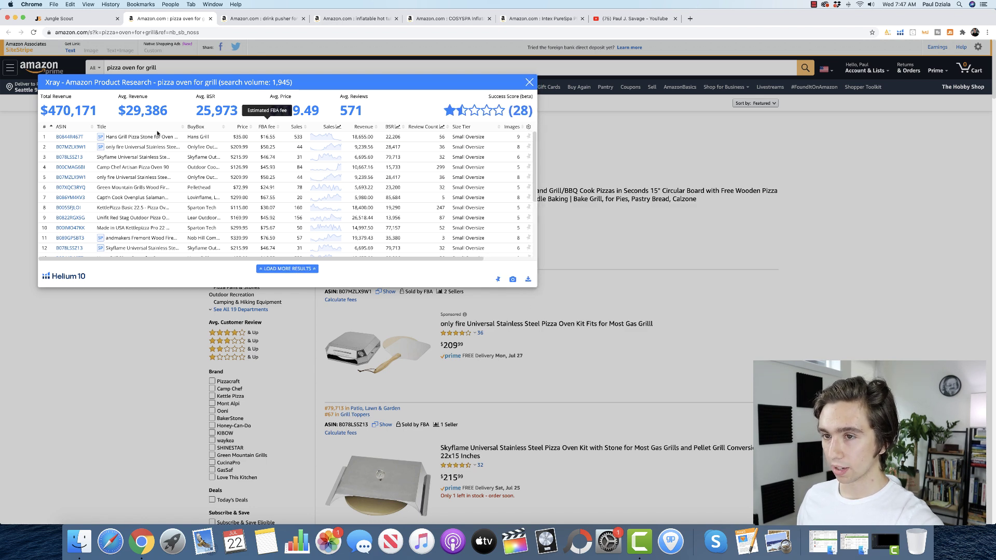
{"action": "mouse_move", "coordinate": [74, 137]}
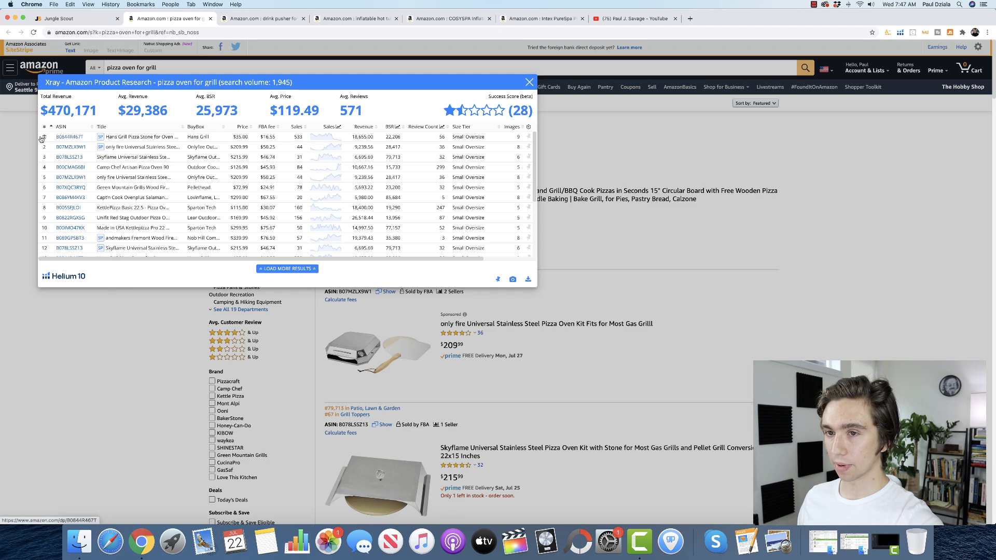
{"action": "scroll", "coordinate": [74, 137], "scroll_direction": "down", "scroll_amount": 1}
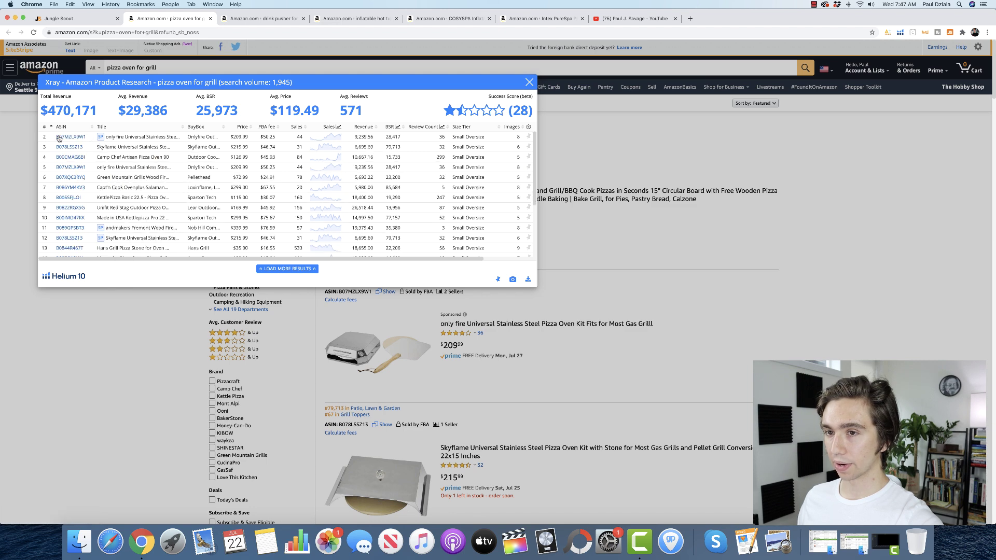
Open the only fire pizza oven kit's page and its Helium 10 Profitability Calculator.
{"action": "left_click", "coordinate": [76, 137]}
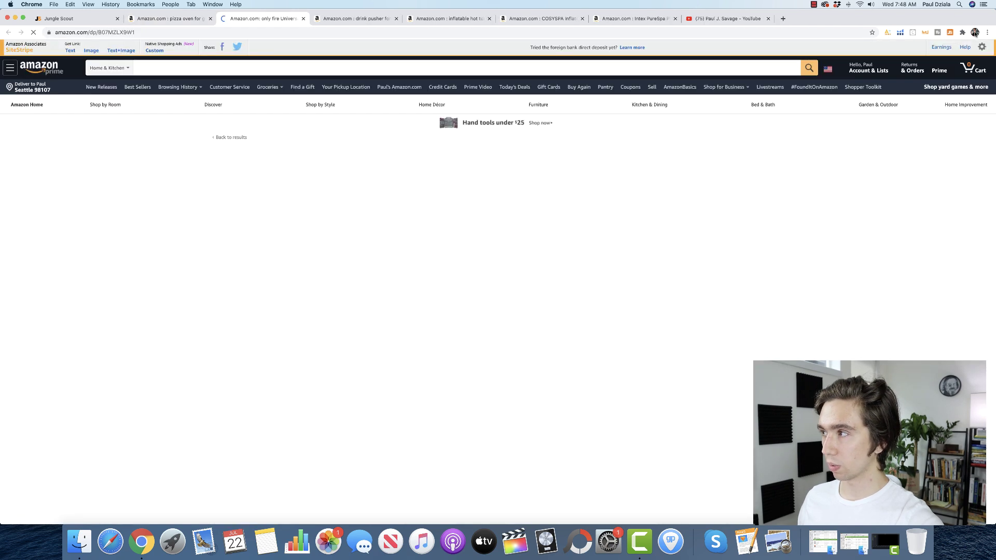
{"action": "left_click", "coordinate": [900, 33]}
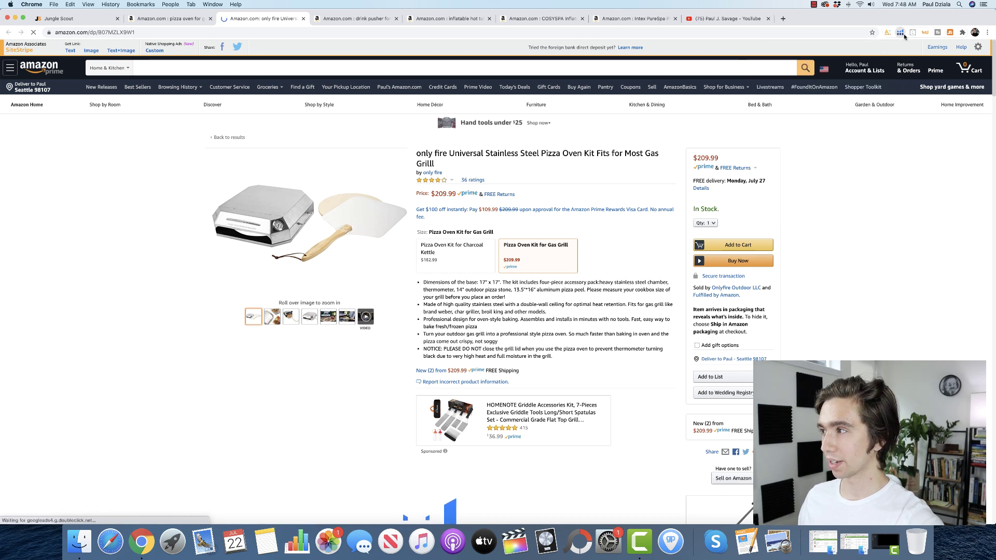
{"action": "left_click", "coordinate": [803, 119]}
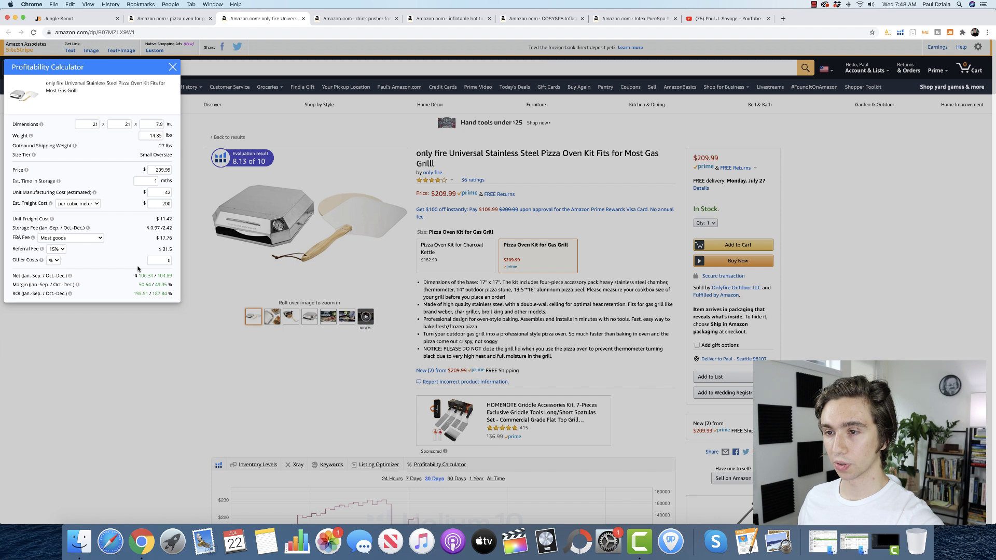
Change the unit manufacturing cost from 42 to 60, giving $88.34 net.
{"action": "double_click", "coordinate": [166, 195]}
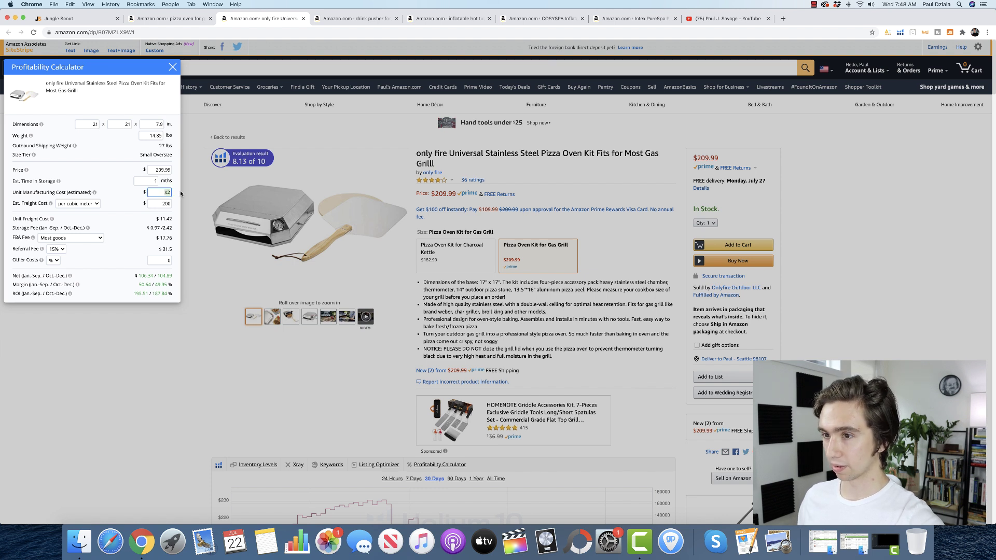
{"action": "type", "text": "60"}
{"action": "left_click", "coordinate": [139, 262]}
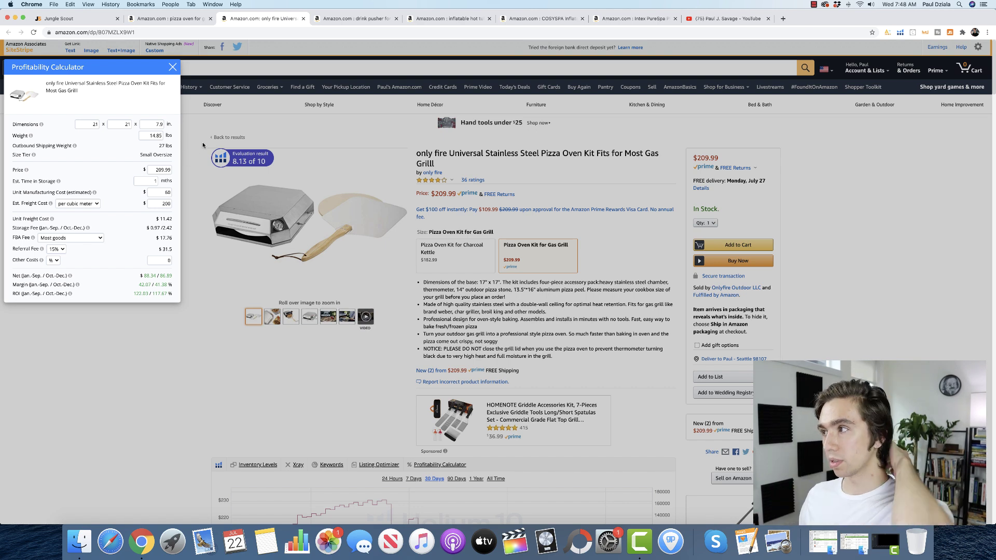
Close the calculator, check Xray figures for the only fire kit's two size variants, and return to search.
{"action": "left_click", "coordinate": [173, 67]}
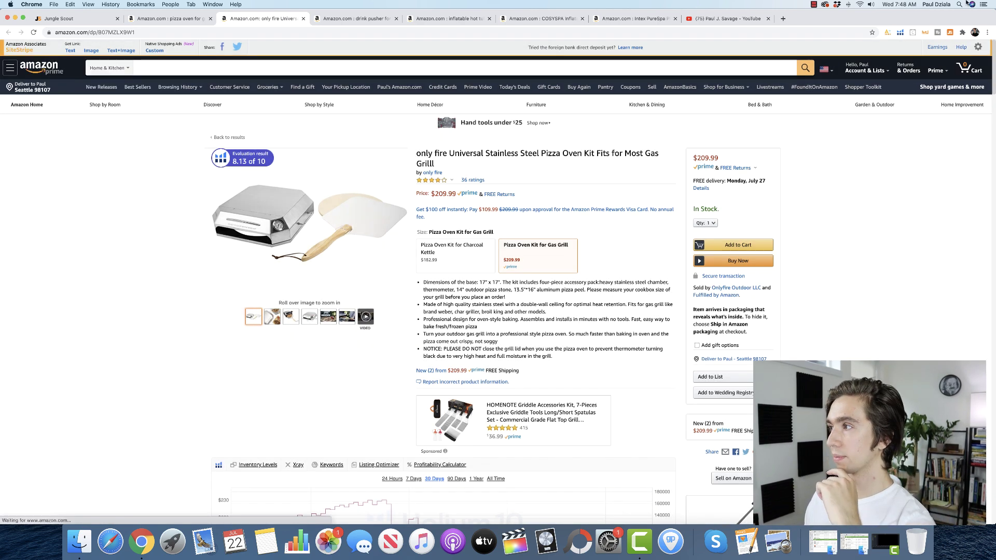
{"action": "left_click", "coordinate": [900, 32]}
{"action": "left_click", "coordinate": [827, 77]}
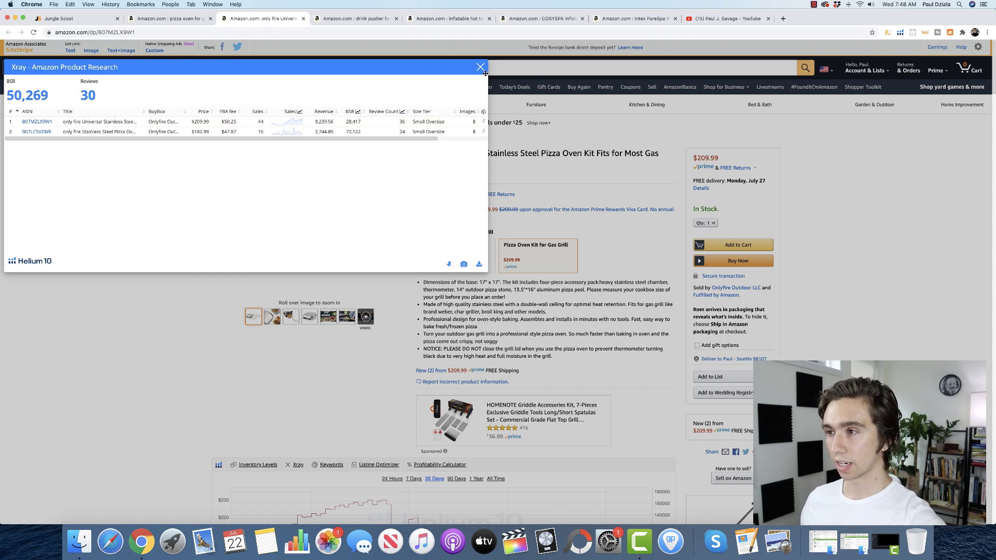
{"action": "left_click", "coordinate": [480, 68]}
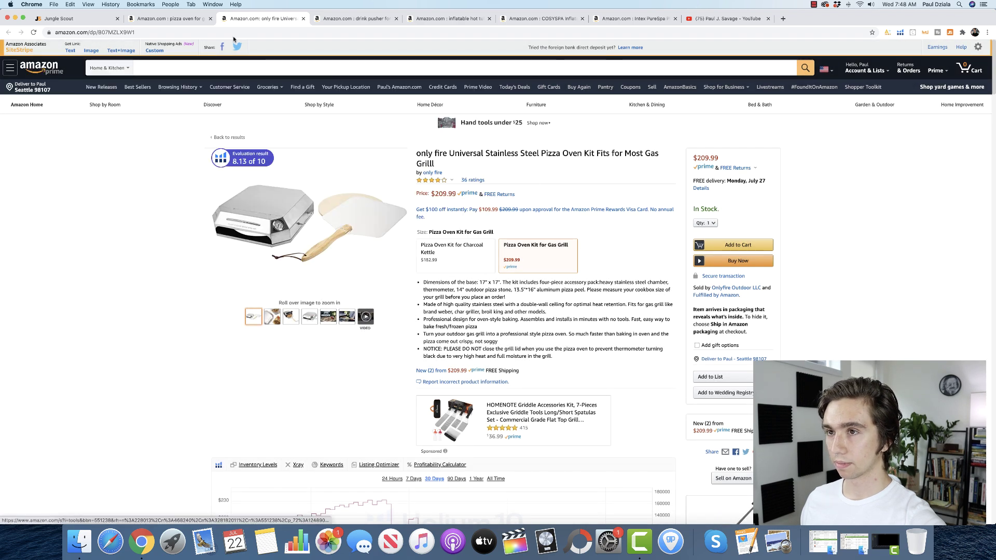
{"action": "left_click", "coordinate": [183, 21]}
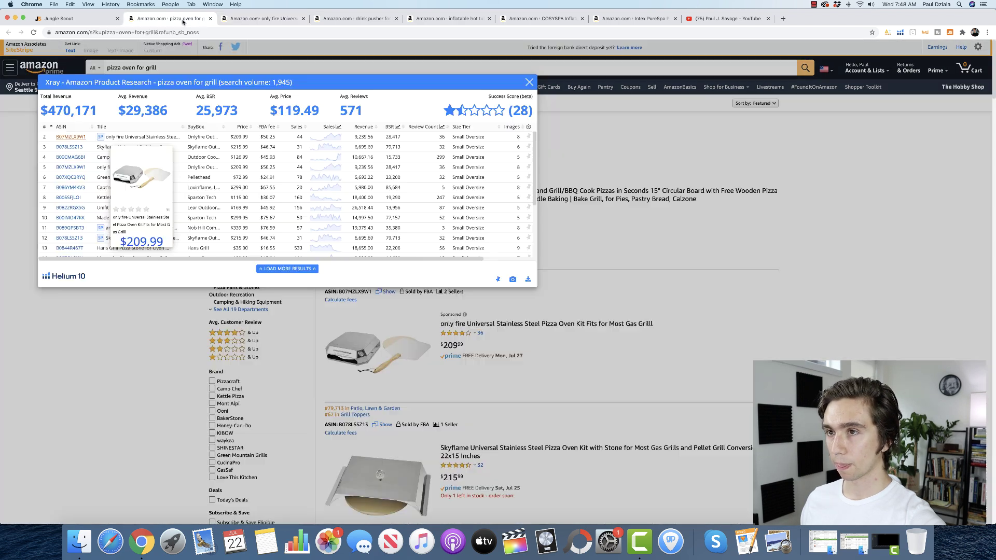
Open the only fire kit listing in a new tab and look over its product photos.
{"action": "left_click", "coordinate": [77, 140]}
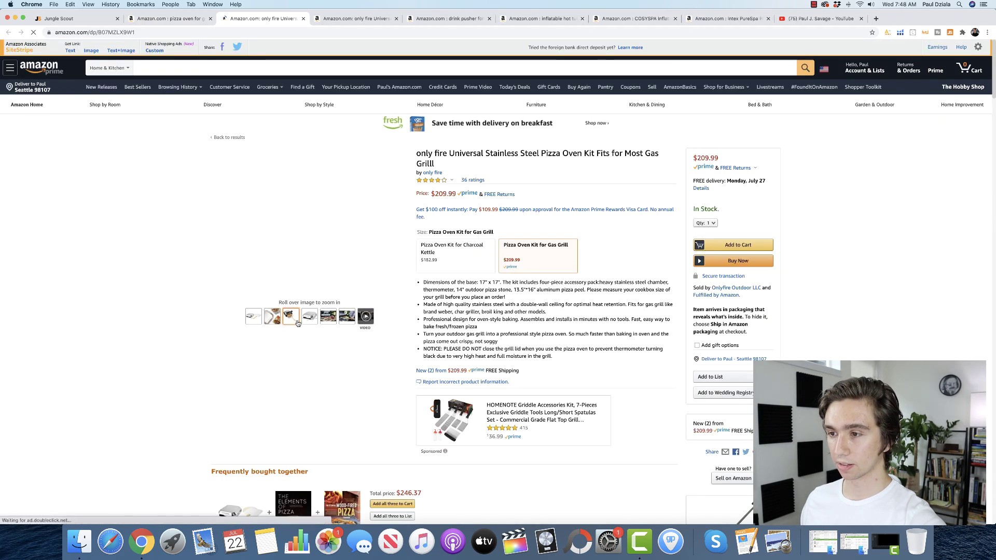
{"action": "mouse_move", "coordinate": [295, 321]}
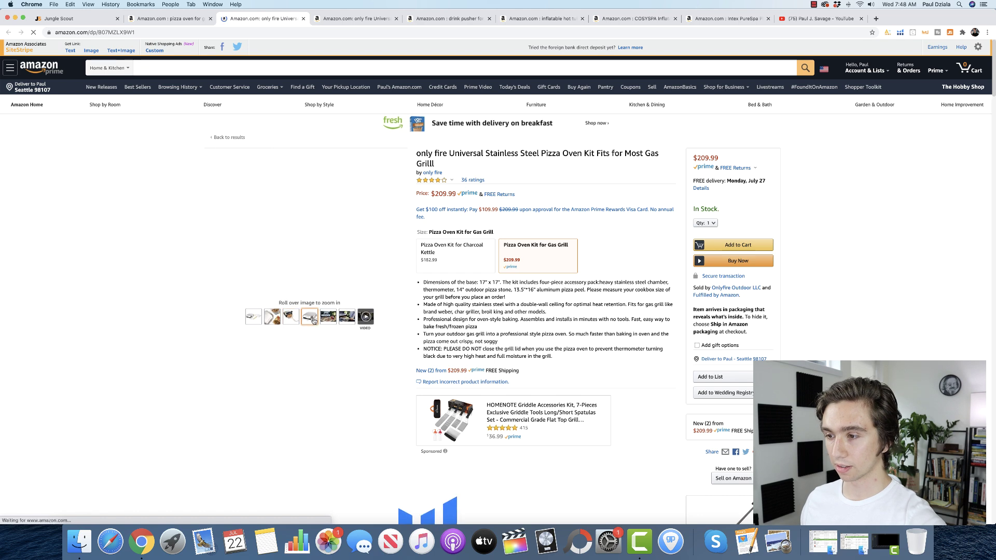
{"action": "mouse_move", "coordinate": [326, 320]}
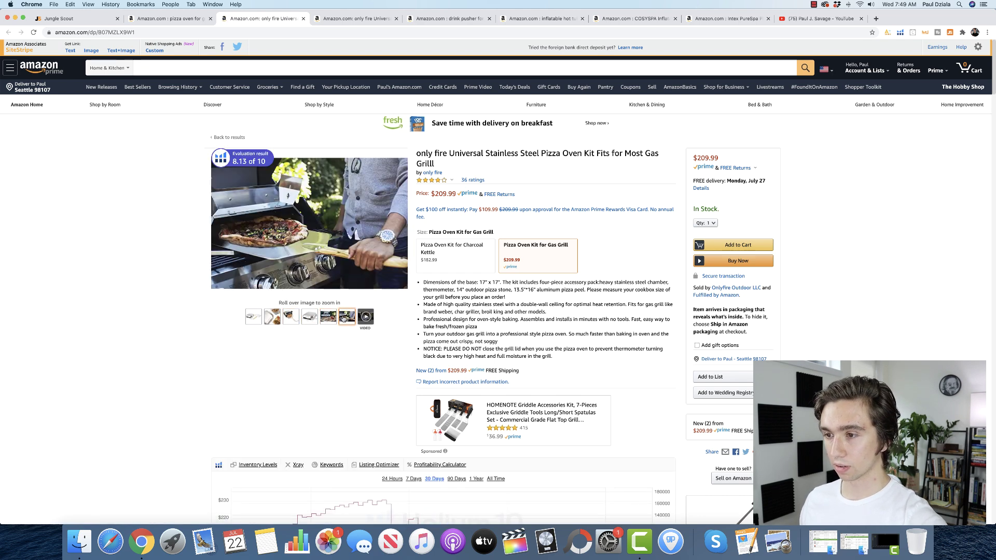
Return to the pizza oven for grill Xray results and preview ASINs such as Lear Outdoor's Unifit oven.
{"action": "left_click", "coordinate": [155, 18]}
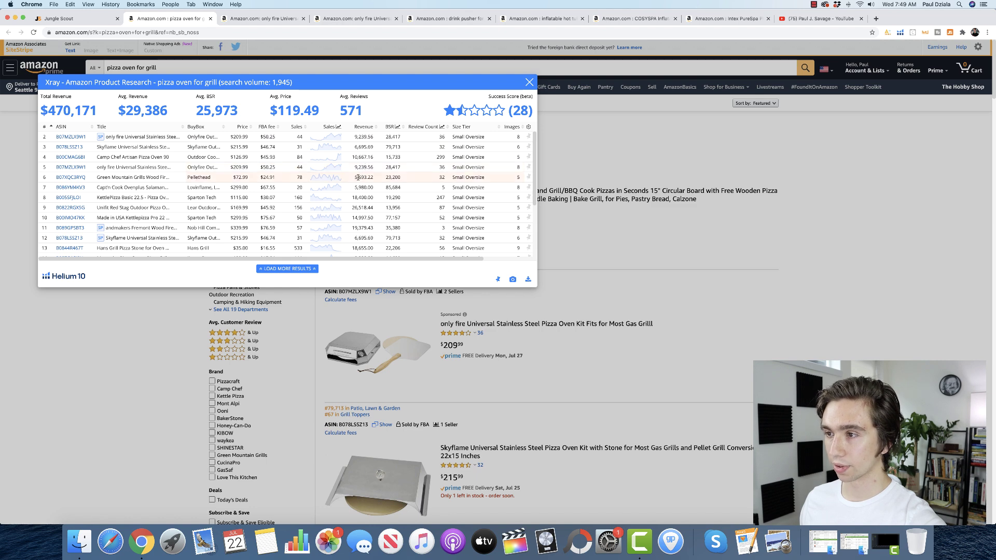
{"action": "mouse_move", "coordinate": [68, 179]}
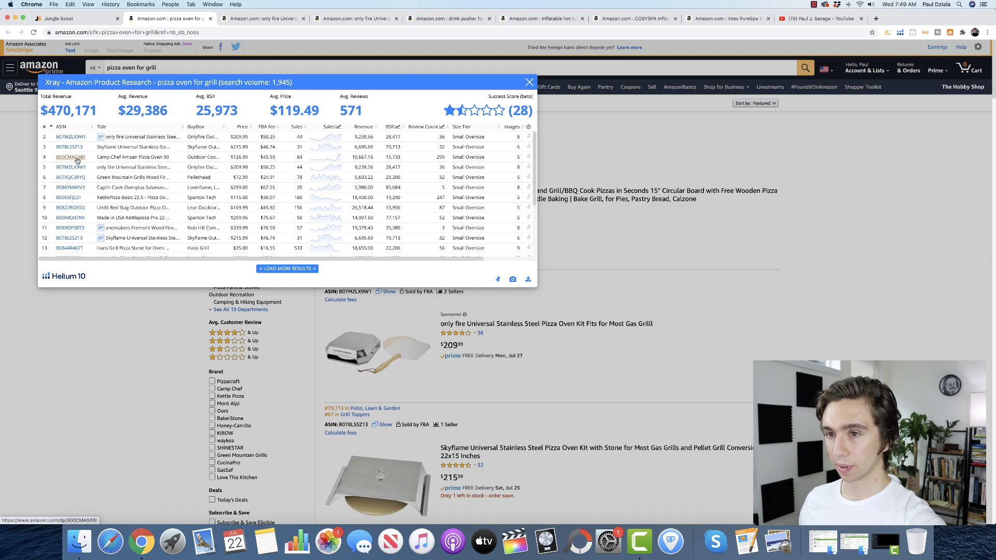
{"action": "mouse_move", "coordinate": [75, 150]}
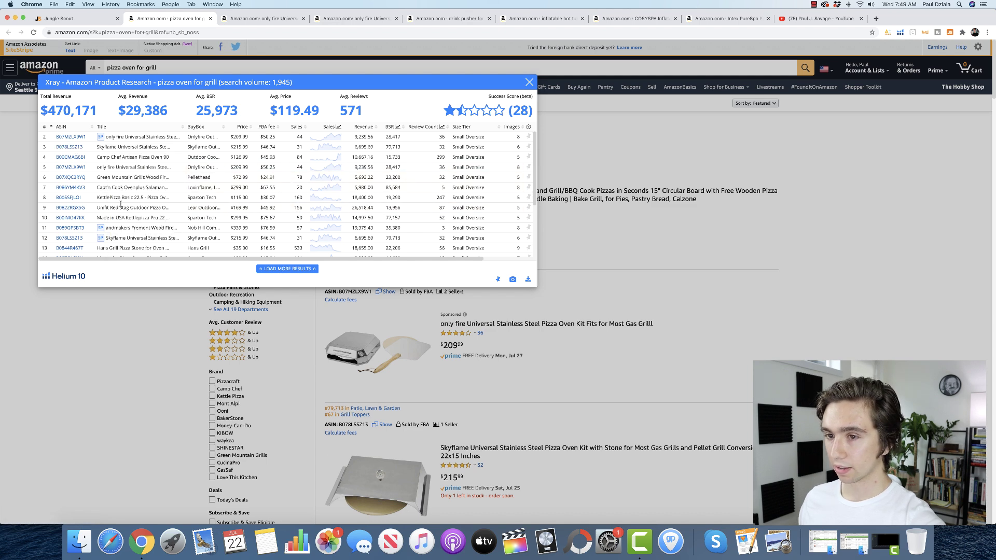
{"action": "mouse_move", "coordinate": [75, 208]}
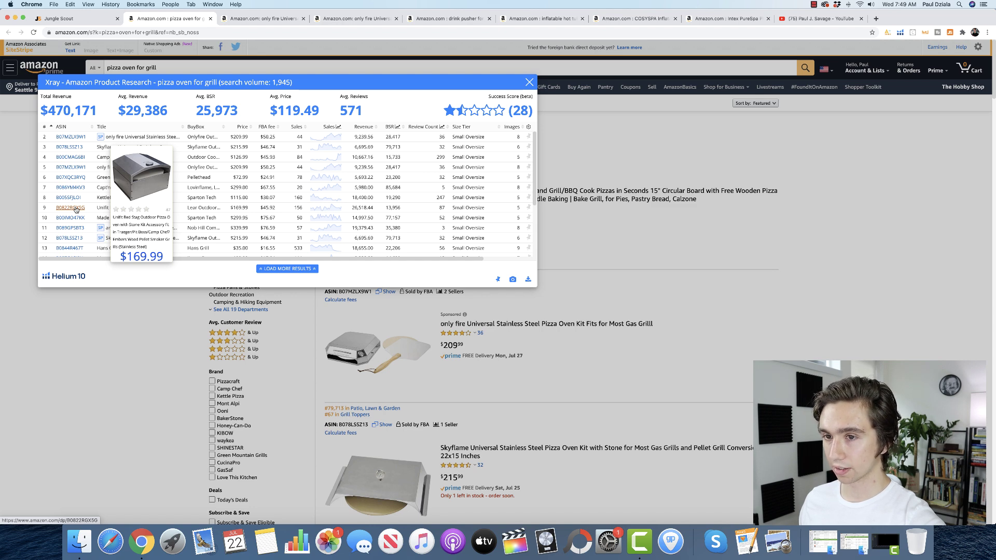
Open the Unifit Red Stag oven's product page, glance down it, then return to the results.
{"action": "left_click", "coordinate": [75, 208]}
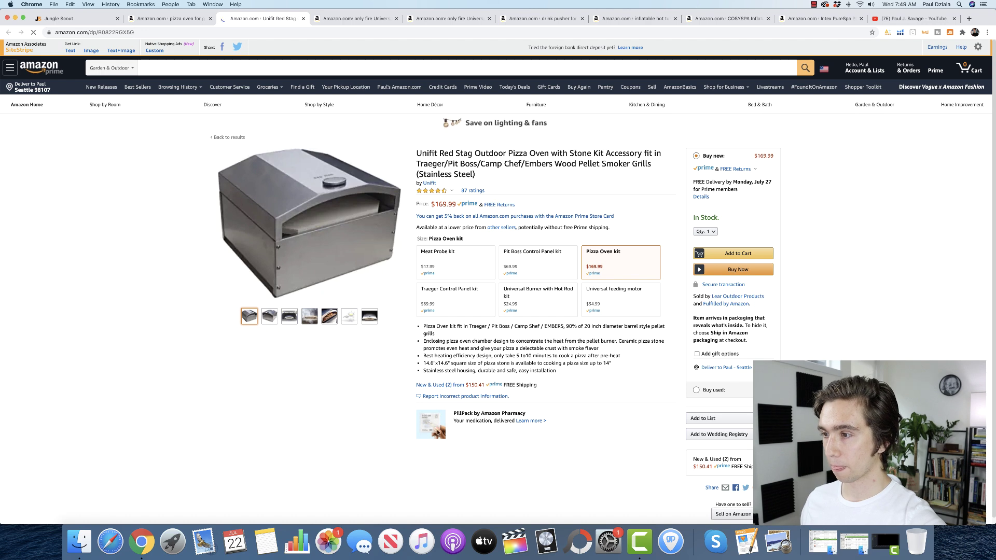
{"action": "scroll", "coordinate": [361, 378], "scroll_direction": "down", "scroll_amount": 1}
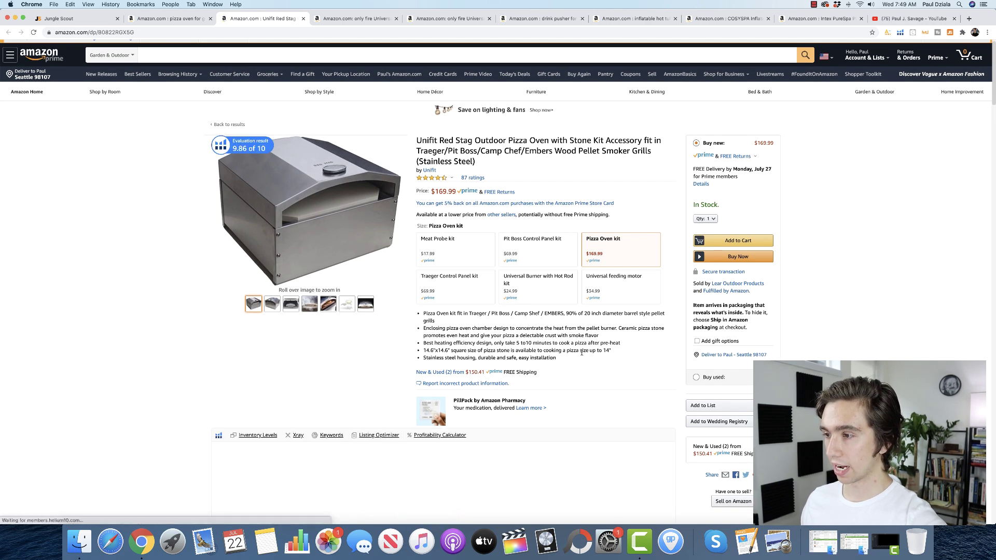
{"action": "left_click", "coordinate": [177, 23]}
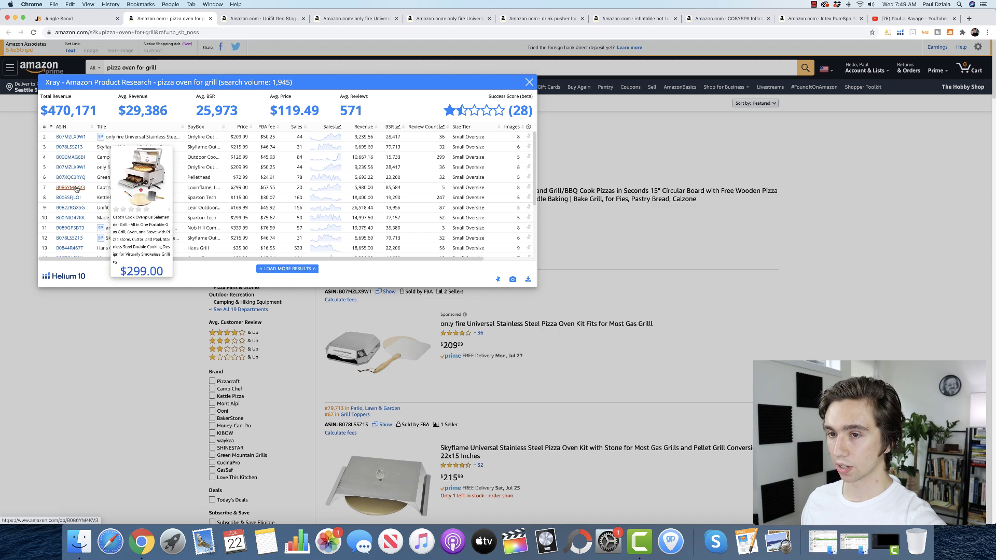
{"action": "mouse_move", "coordinate": [77, 202]}
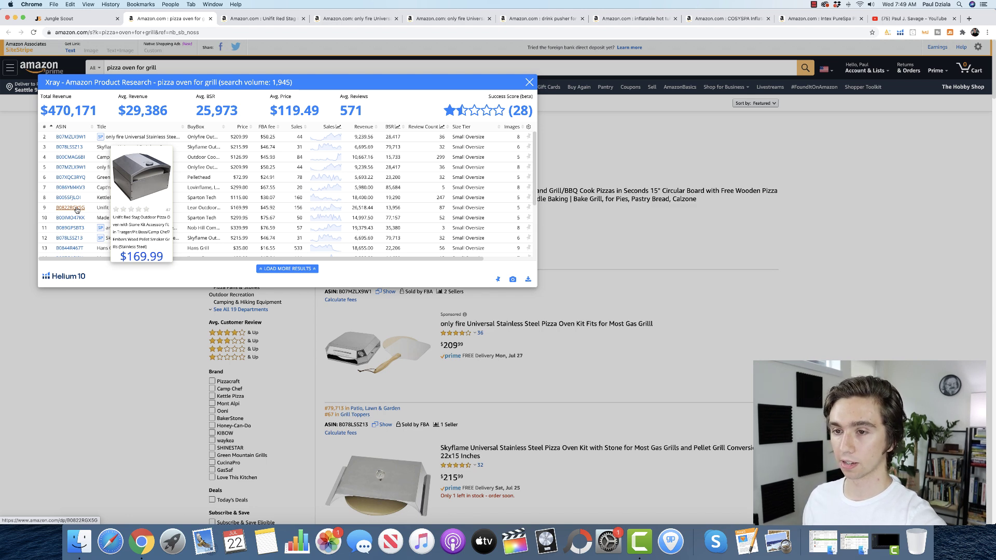
On the $169.99 Unifit Red Stag listing, enlarge a product photo and then close the viewer.
{"action": "left_click", "coordinate": [266, 20]}
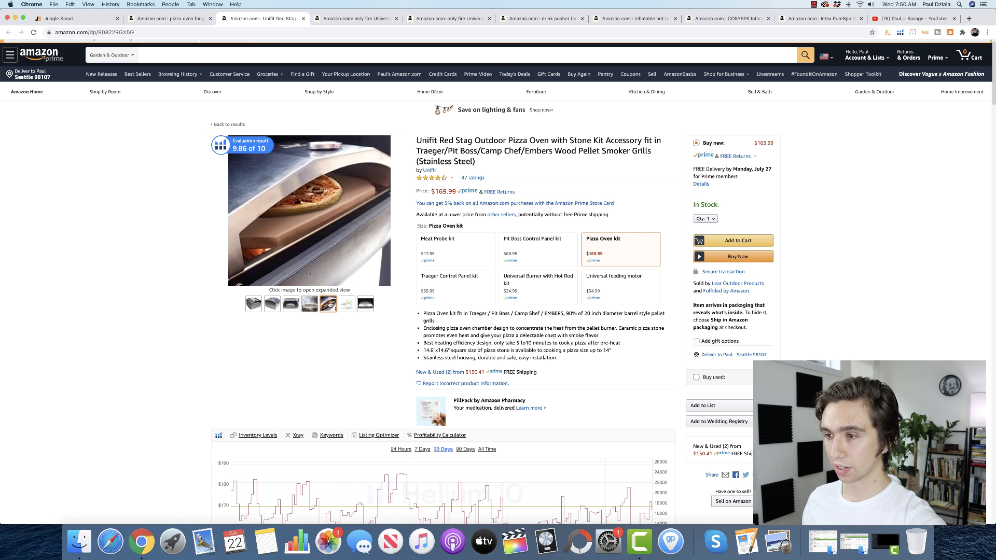
{"action": "left_click", "coordinate": [323, 196]}
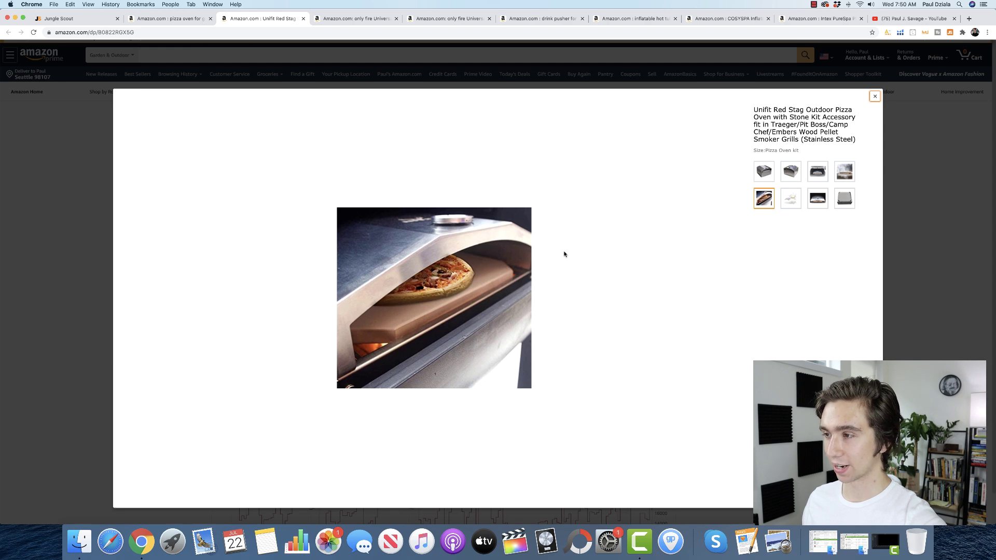
{"action": "left_click", "coordinate": [874, 96]}
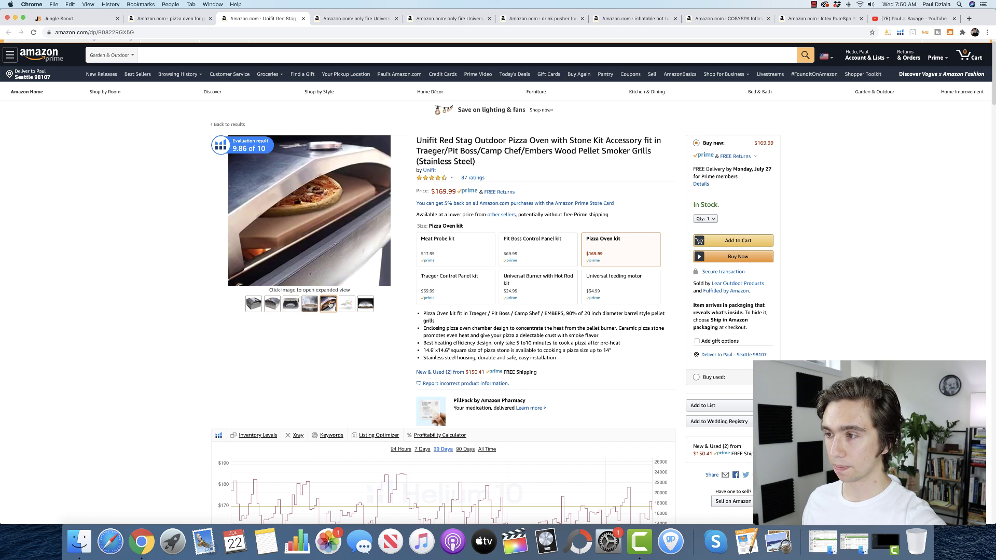
Return to the pizza oven for grill Xray table and scroll through it, including Pizzacraft's $34.99 stone.
{"action": "left_click", "coordinate": [171, 19]}
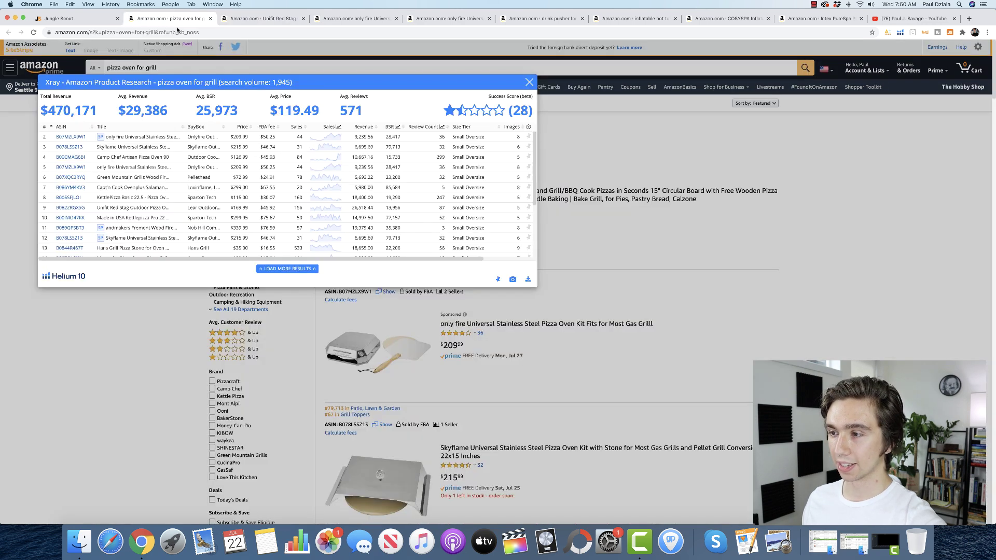
{"action": "scroll", "coordinate": [314, 217], "scroll_direction": "down", "scroll_amount": 4}
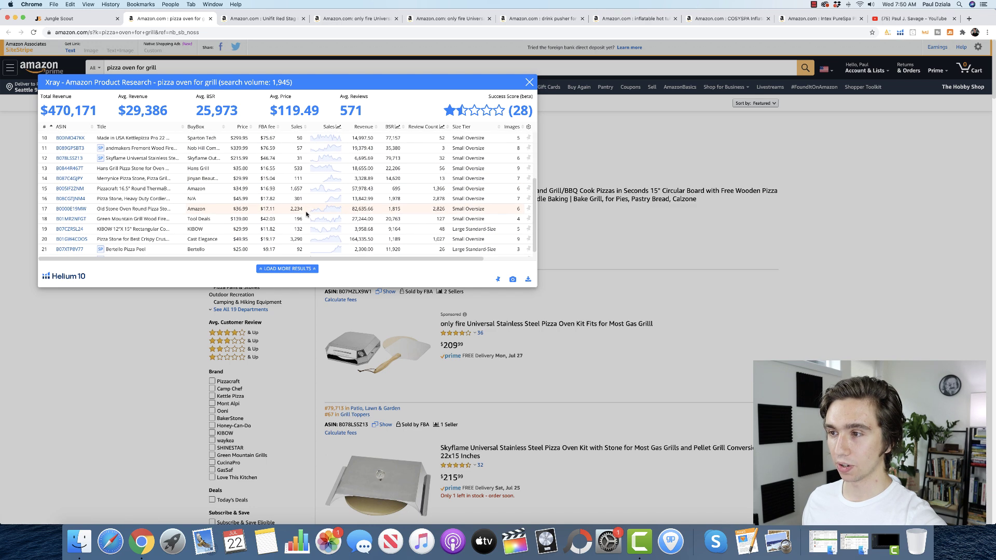
{"action": "scroll", "coordinate": [307, 214], "scroll_direction": "up", "scroll_amount": 4}
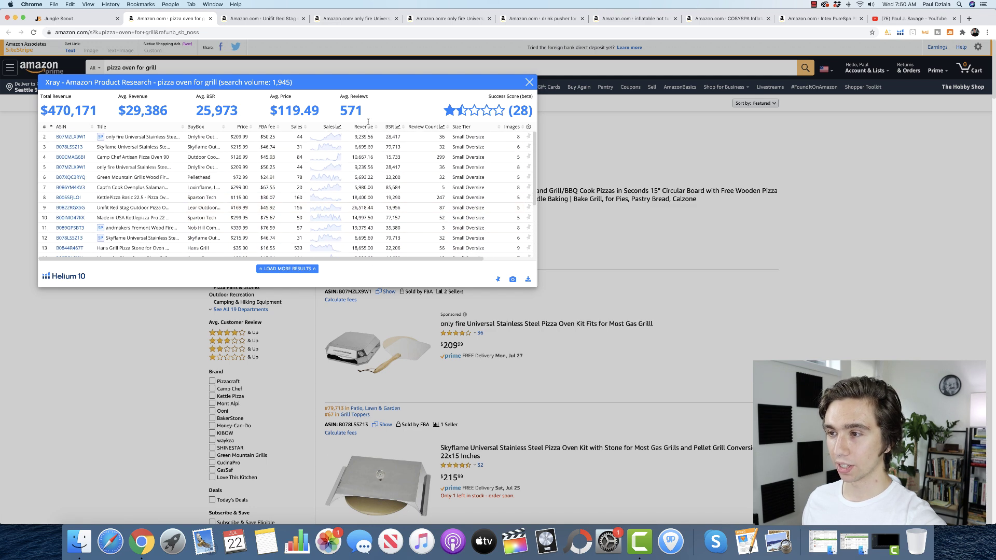
{"action": "scroll", "coordinate": [363, 138], "scroll_direction": "down", "scroll_amount": 1}
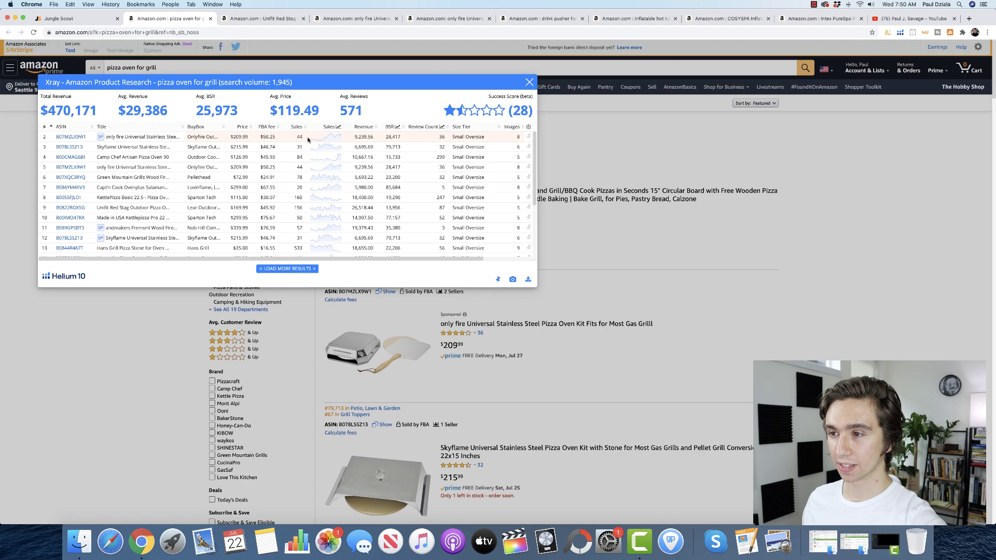
{"action": "scroll", "coordinate": [362, 179], "scroll_direction": "down", "scroll_amount": 5}
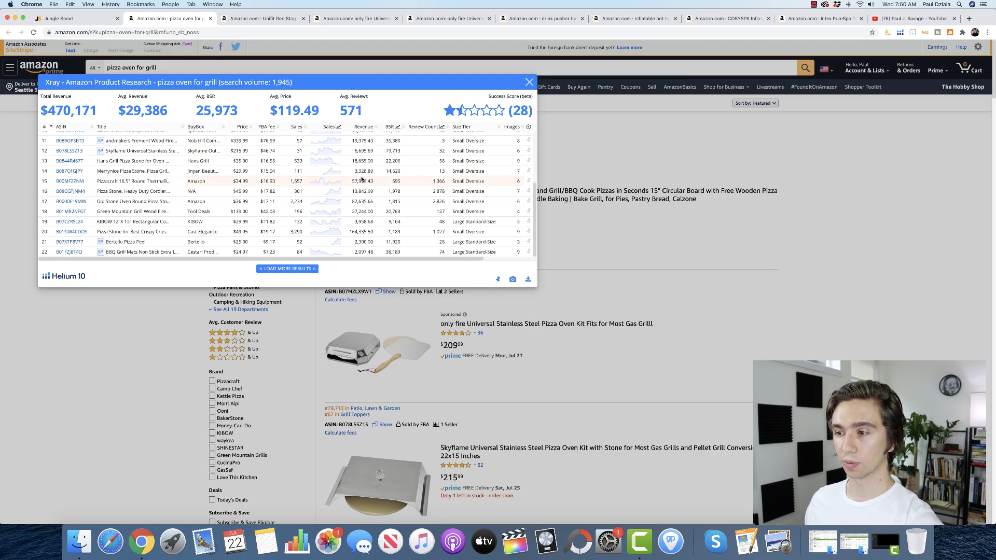
{"action": "scroll", "coordinate": [363, 179], "scroll_direction": "up", "scroll_amount": 2}
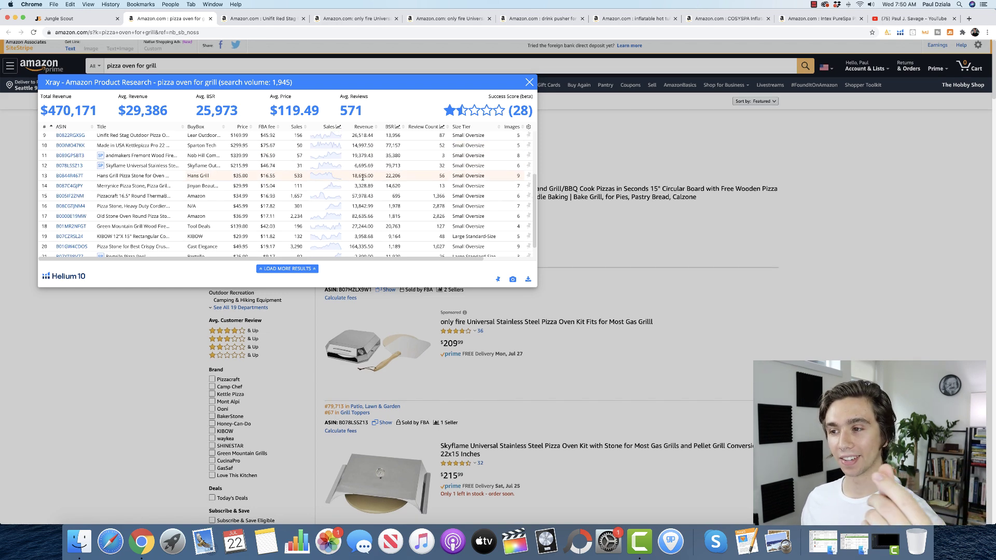
{"action": "scroll", "coordinate": [362, 177], "scroll_direction": "up", "scroll_amount": 4}
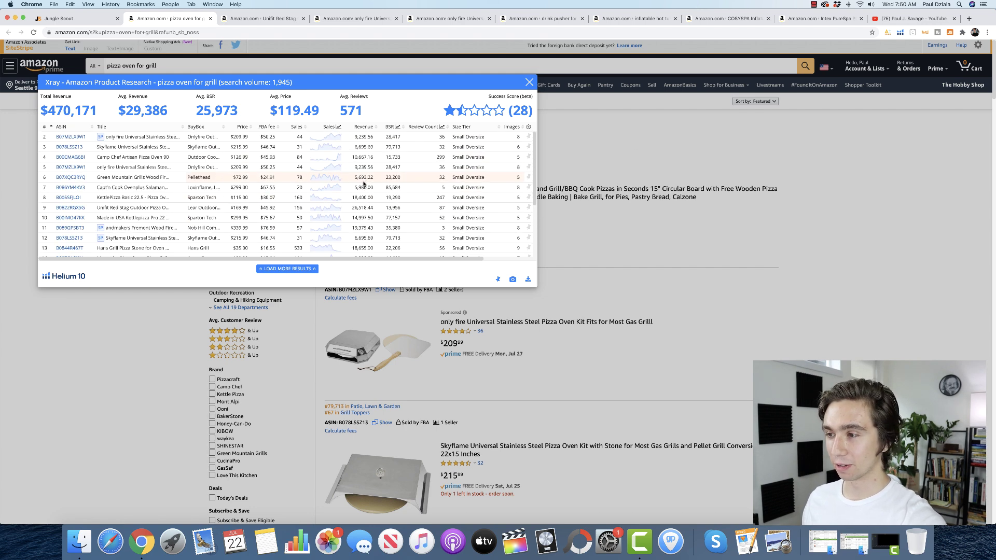
{"action": "scroll", "coordinate": [364, 184], "scroll_direction": "down", "scroll_amount": 2}
{"action": "mouse_move", "coordinate": [73, 191]}
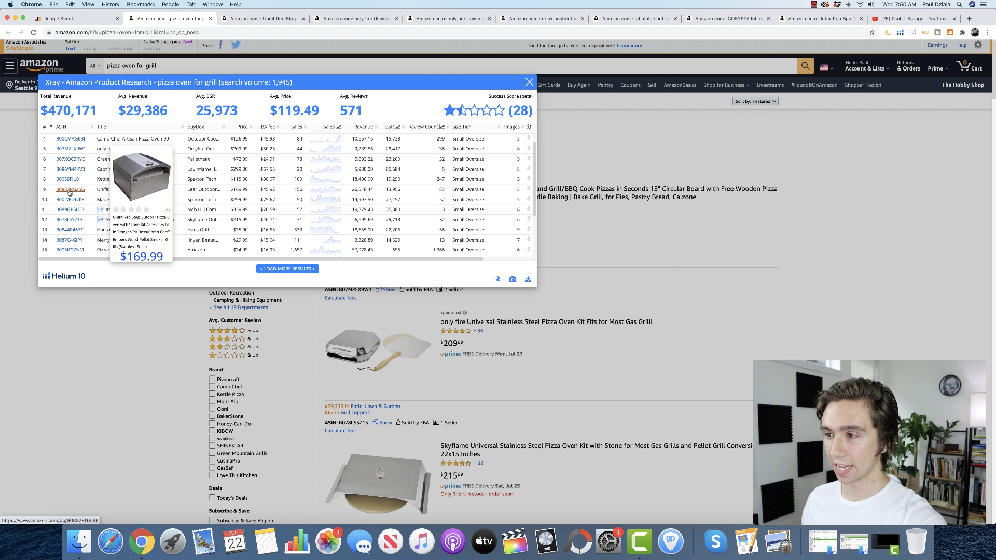
Open the Unifit Red Stag page, then return to the results and preview ASIN cards.
{"action": "left_click", "coordinate": [69, 192]}
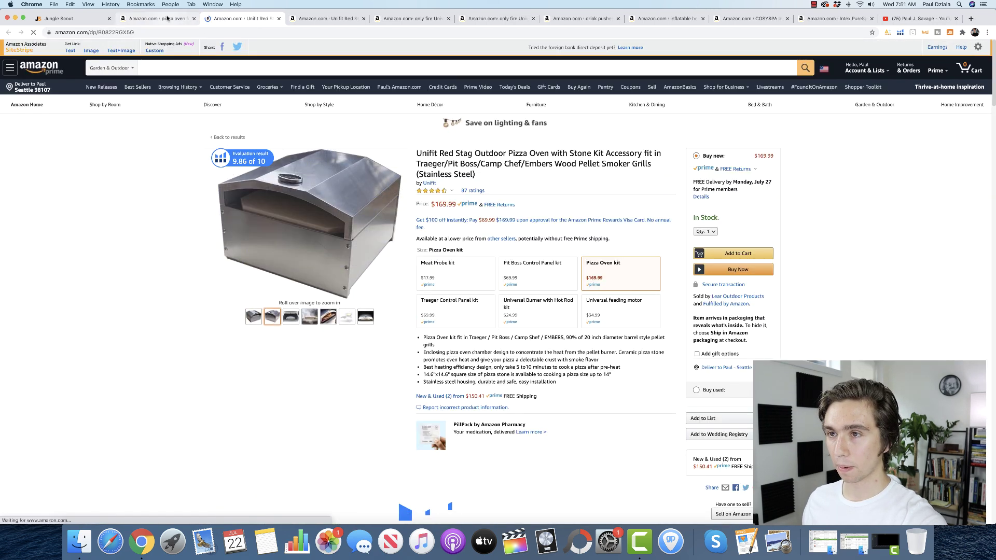
{"action": "left_click", "coordinate": [167, 18]}
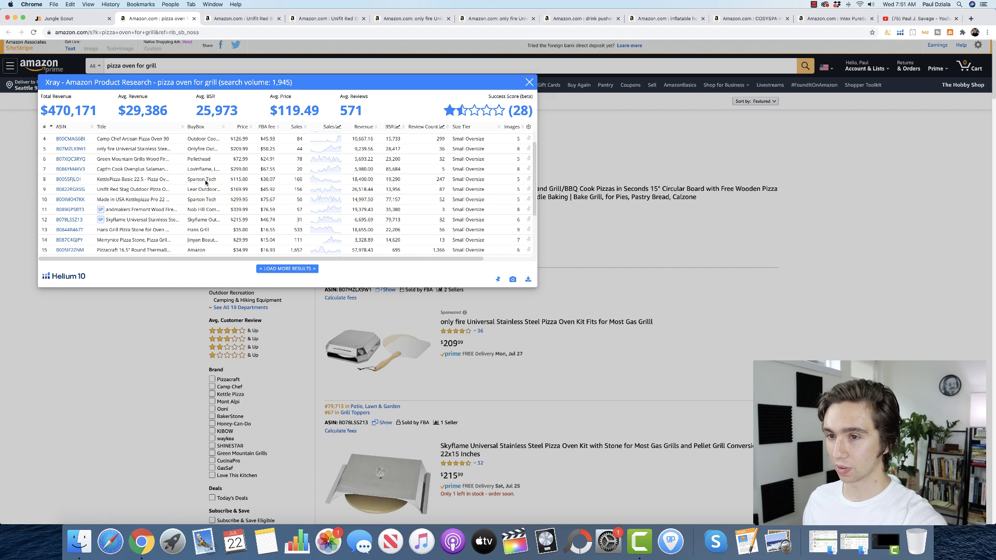
{"action": "mouse_move", "coordinate": [65, 181]}
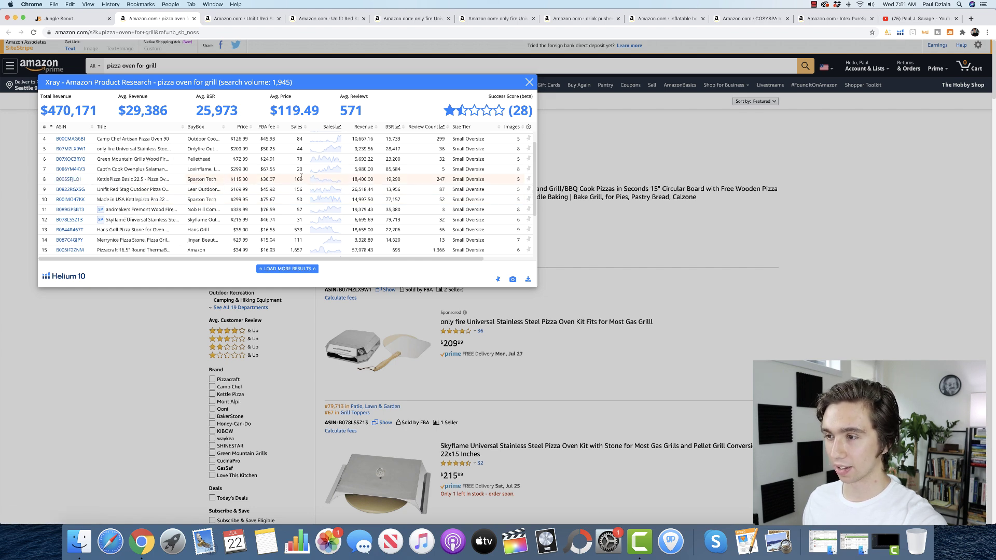
{"action": "scroll", "coordinate": [296, 183], "scroll_direction": "up", "scroll_amount": 1}
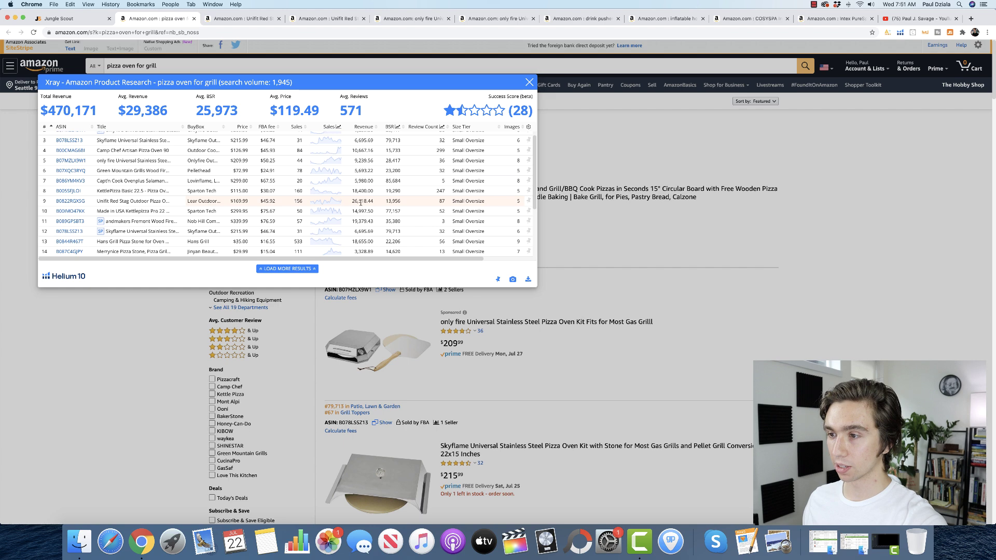
{"action": "mouse_move", "coordinate": [68, 213]}
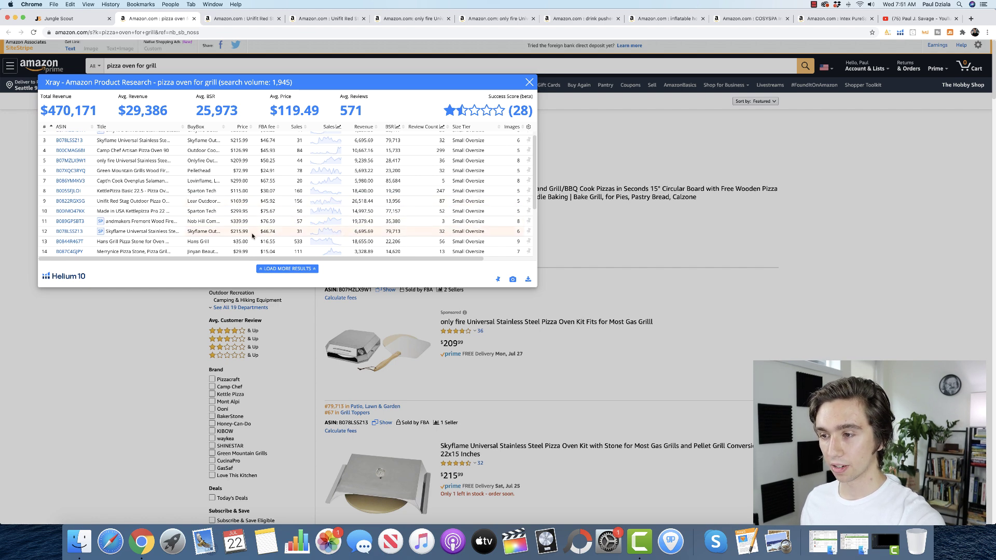
Scroll the Xray table comparing competitors' prices, sales and revenue, ending at only fire's $209.99 kit.
{"action": "scroll", "coordinate": [257, 229], "scroll_direction": "down", "scroll_amount": 2}
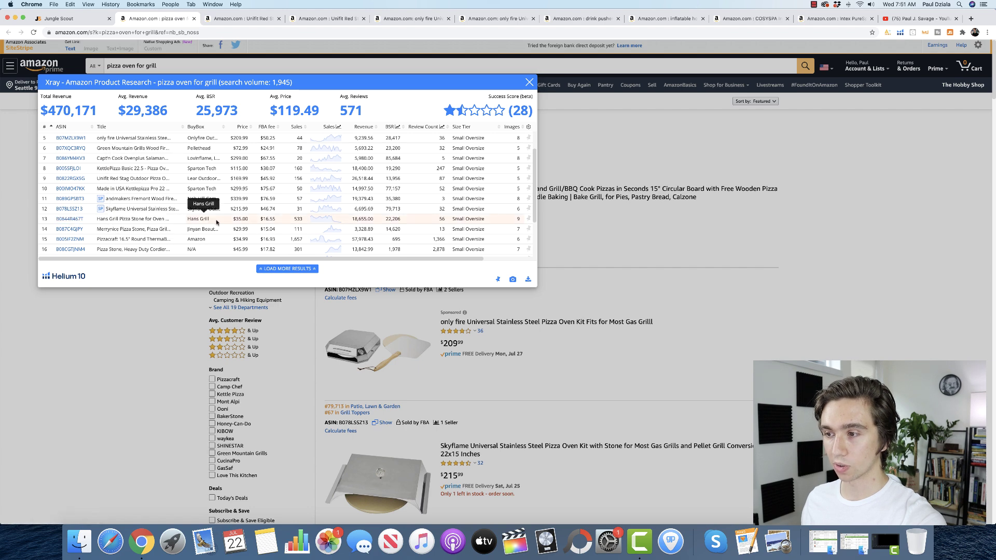
{"action": "scroll", "coordinate": [76, 223], "scroll_direction": "down", "scroll_amount": 3}
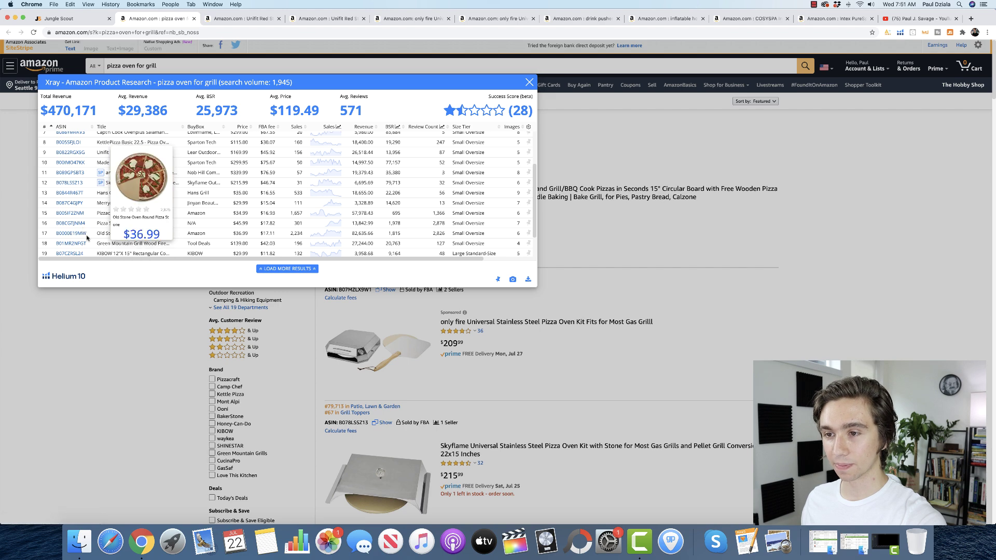
{"action": "scroll", "coordinate": [85, 236], "scroll_direction": "down", "scroll_amount": 1}
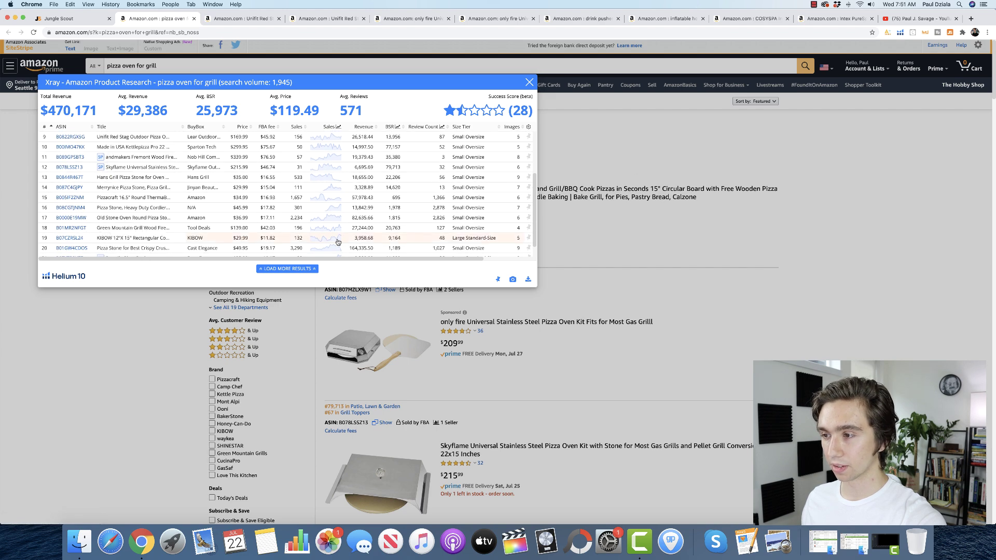
{"action": "scroll", "coordinate": [346, 219], "scroll_direction": "down", "scroll_amount": 1}
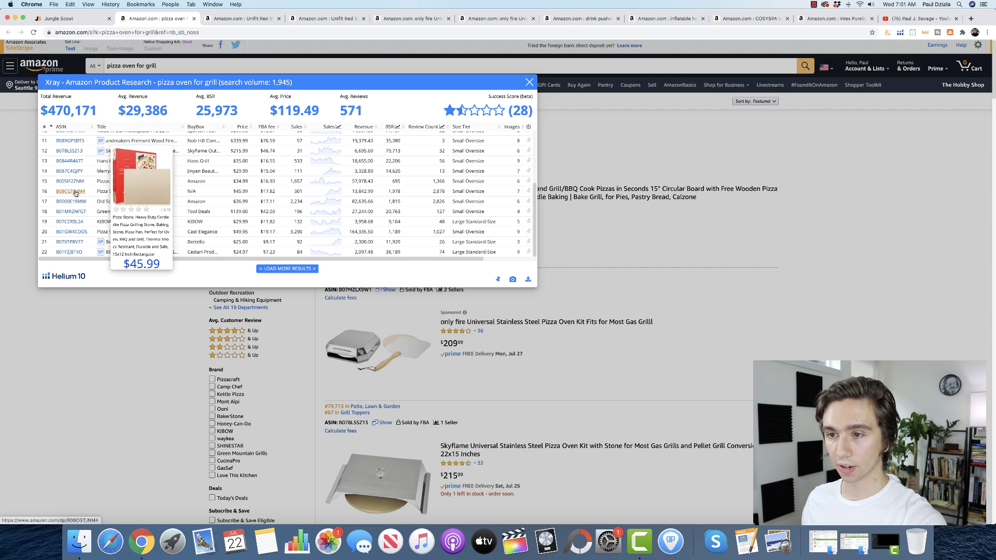
{"action": "scroll", "coordinate": [76, 176], "scroll_direction": "up", "scroll_amount": 2}
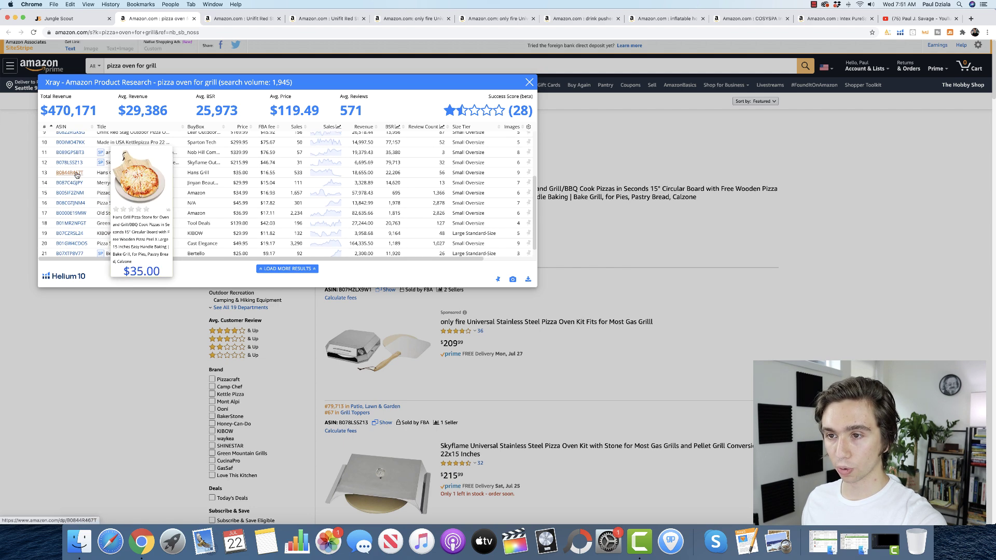
{"action": "scroll", "coordinate": [76, 173], "scroll_direction": "up", "scroll_amount": 3}
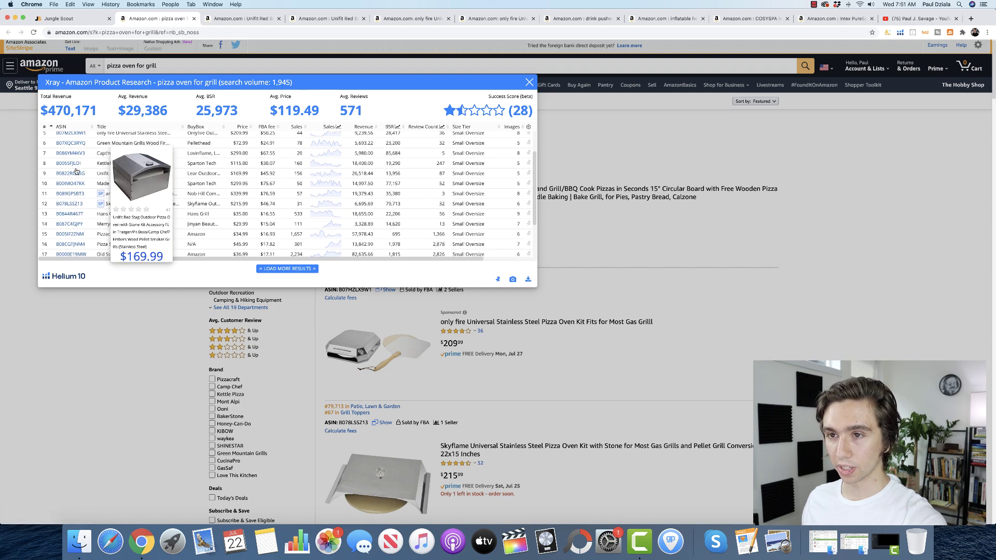
{"action": "scroll", "coordinate": [76, 171], "scroll_direction": "up", "scroll_amount": 4}
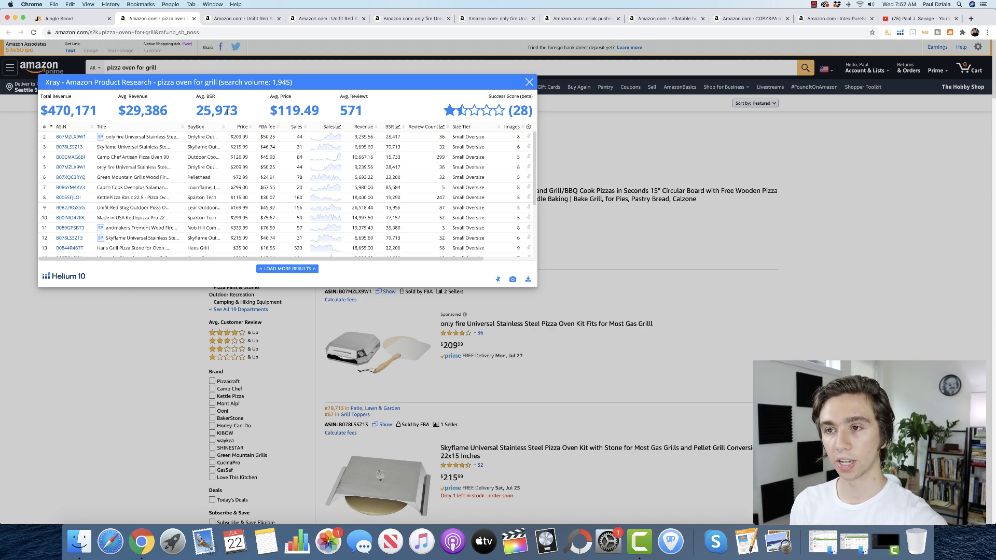
Close the Xray panel and scroll the plain Amazon results, ending at the $35.00 Hans Grill stone.
{"action": "left_click", "coordinate": [529, 82]}
{"action": "scroll", "coordinate": [814, 273], "scroll_direction": "down", "scroll_amount": 10}
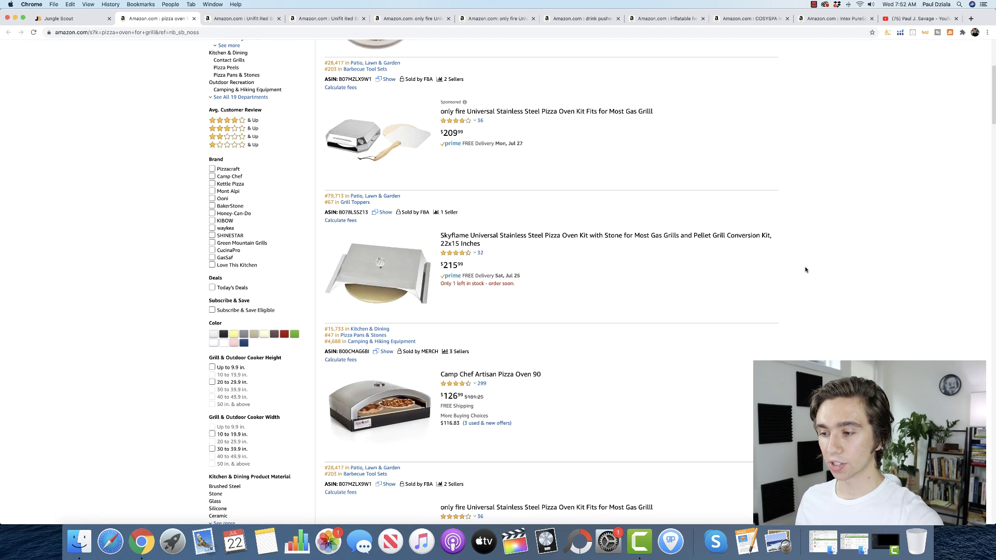
{"action": "scroll", "coordinate": [806, 273], "scroll_direction": "down", "scroll_amount": 5}
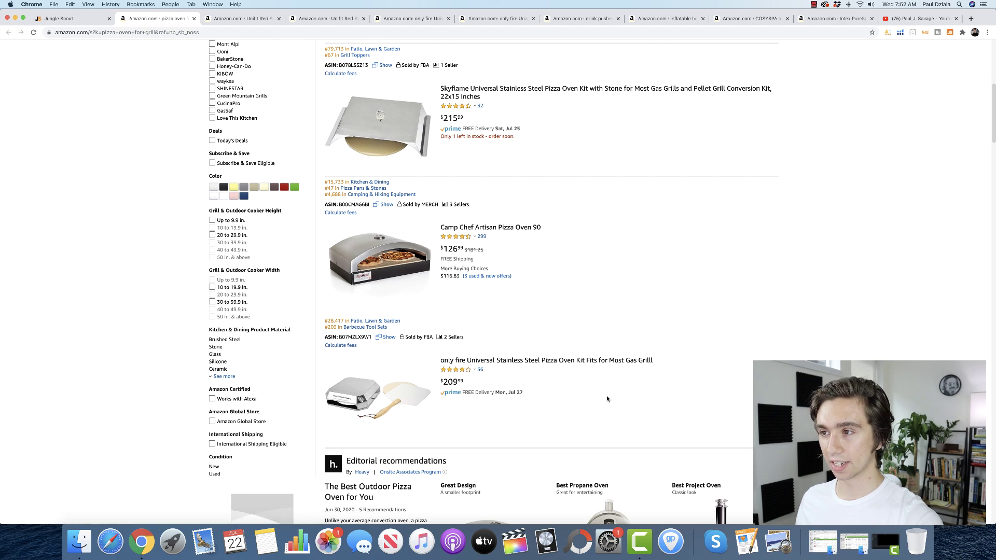
{"action": "scroll", "coordinate": [607, 399], "scroll_direction": "down", "scroll_amount": 11}
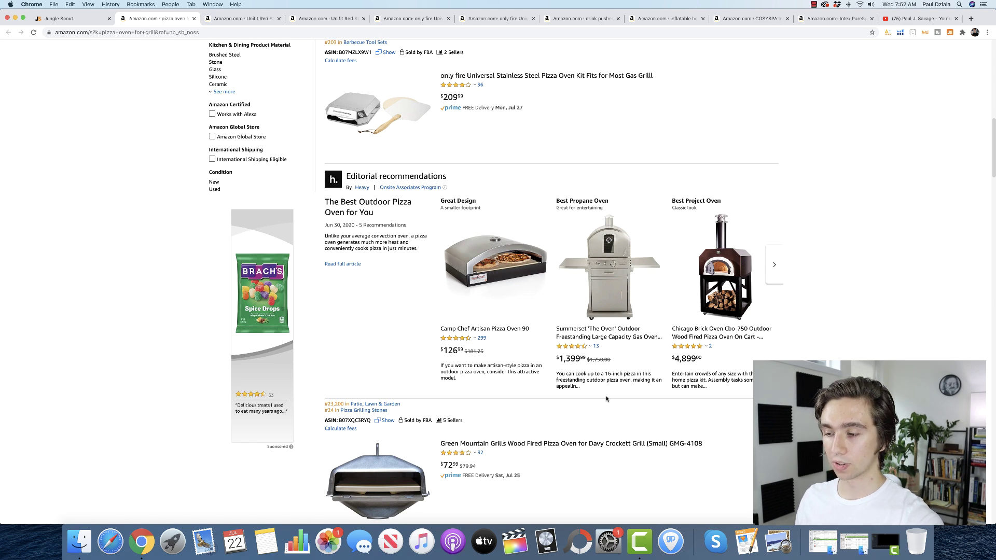
{"action": "scroll", "coordinate": [607, 399], "scroll_direction": "down", "scroll_amount": 10}
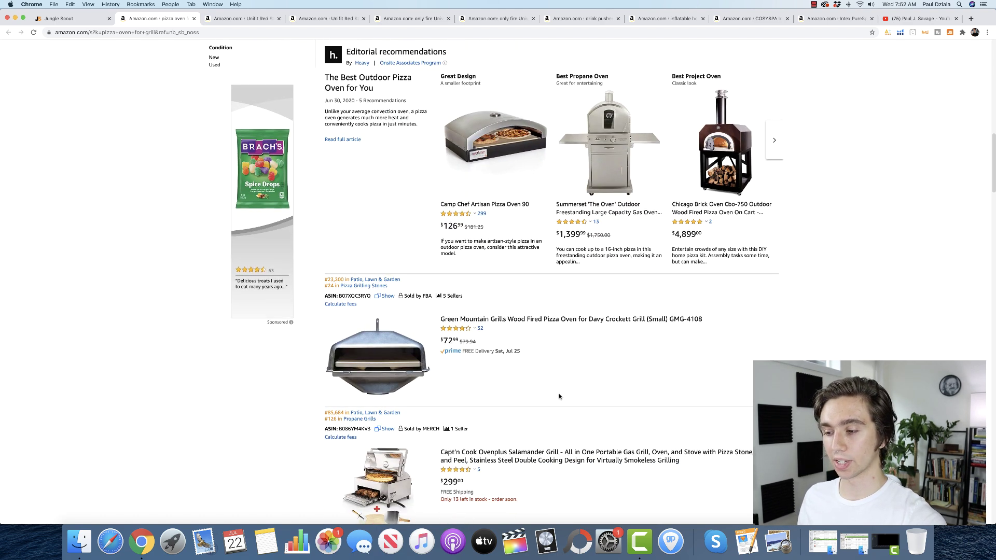
{"action": "scroll", "coordinate": [560, 397], "scroll_direction": "down", "scroll_amount": 5}
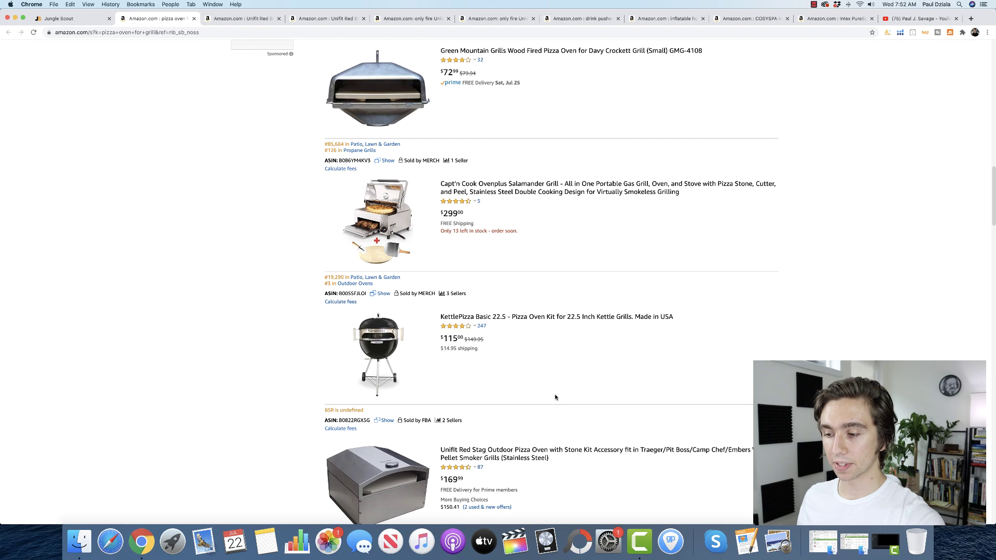
{"action": "scroll", "coordinate": [589, 397], "scroll_direction": "up", "scroll_amount": 20}
{"action": "scroll", "coordinate": [589, 397], "scroll_direction": "up", "scroll_amount": 6}
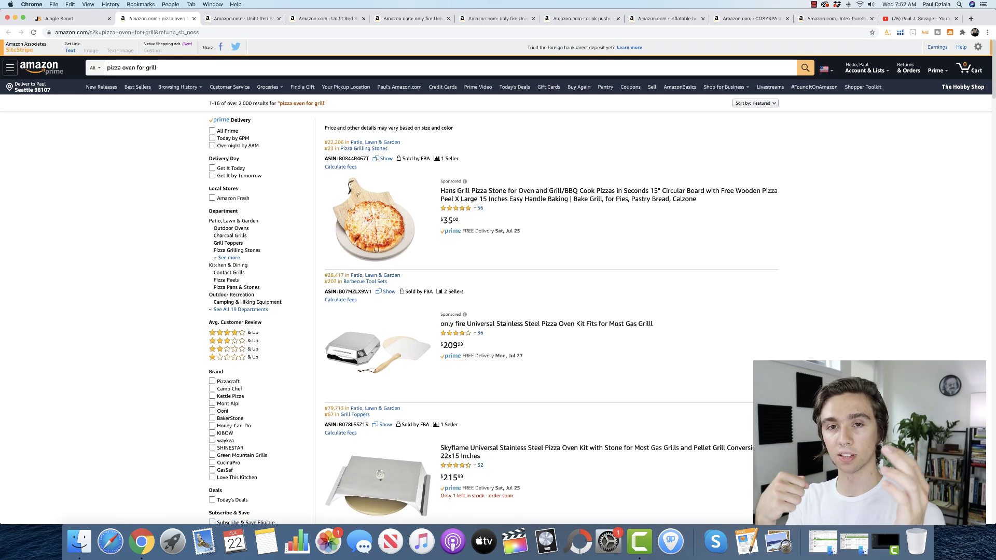